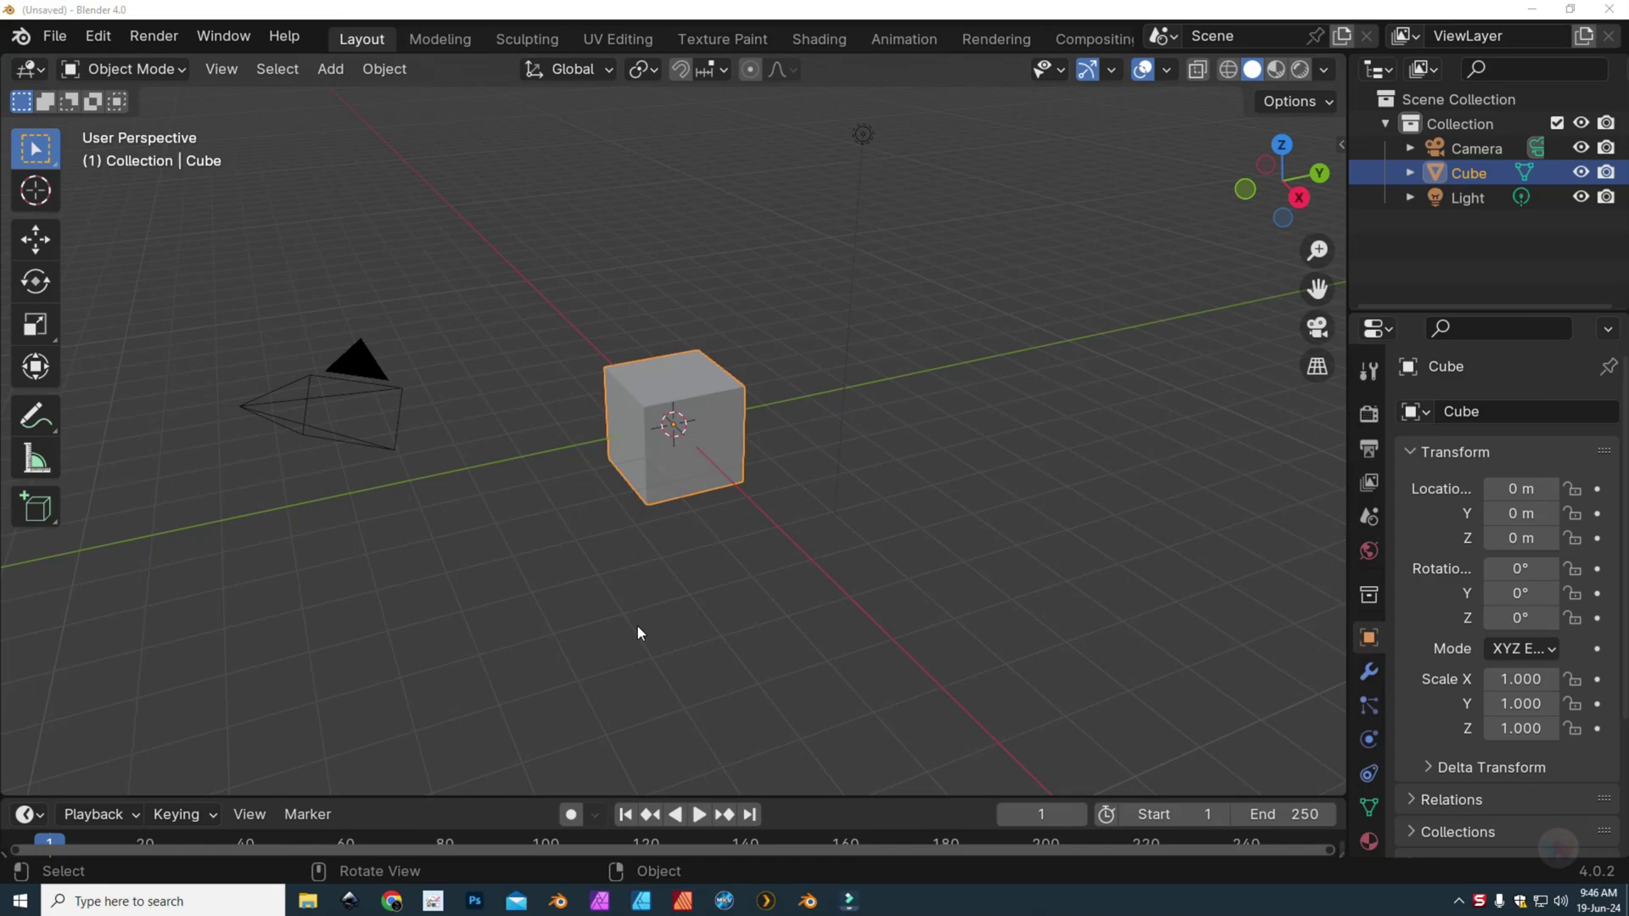
Step: Deselect the default cube and switch it from Object Mode to Edit Mode
left_click(533, 608)
scroll(533, 608, "up", 5)
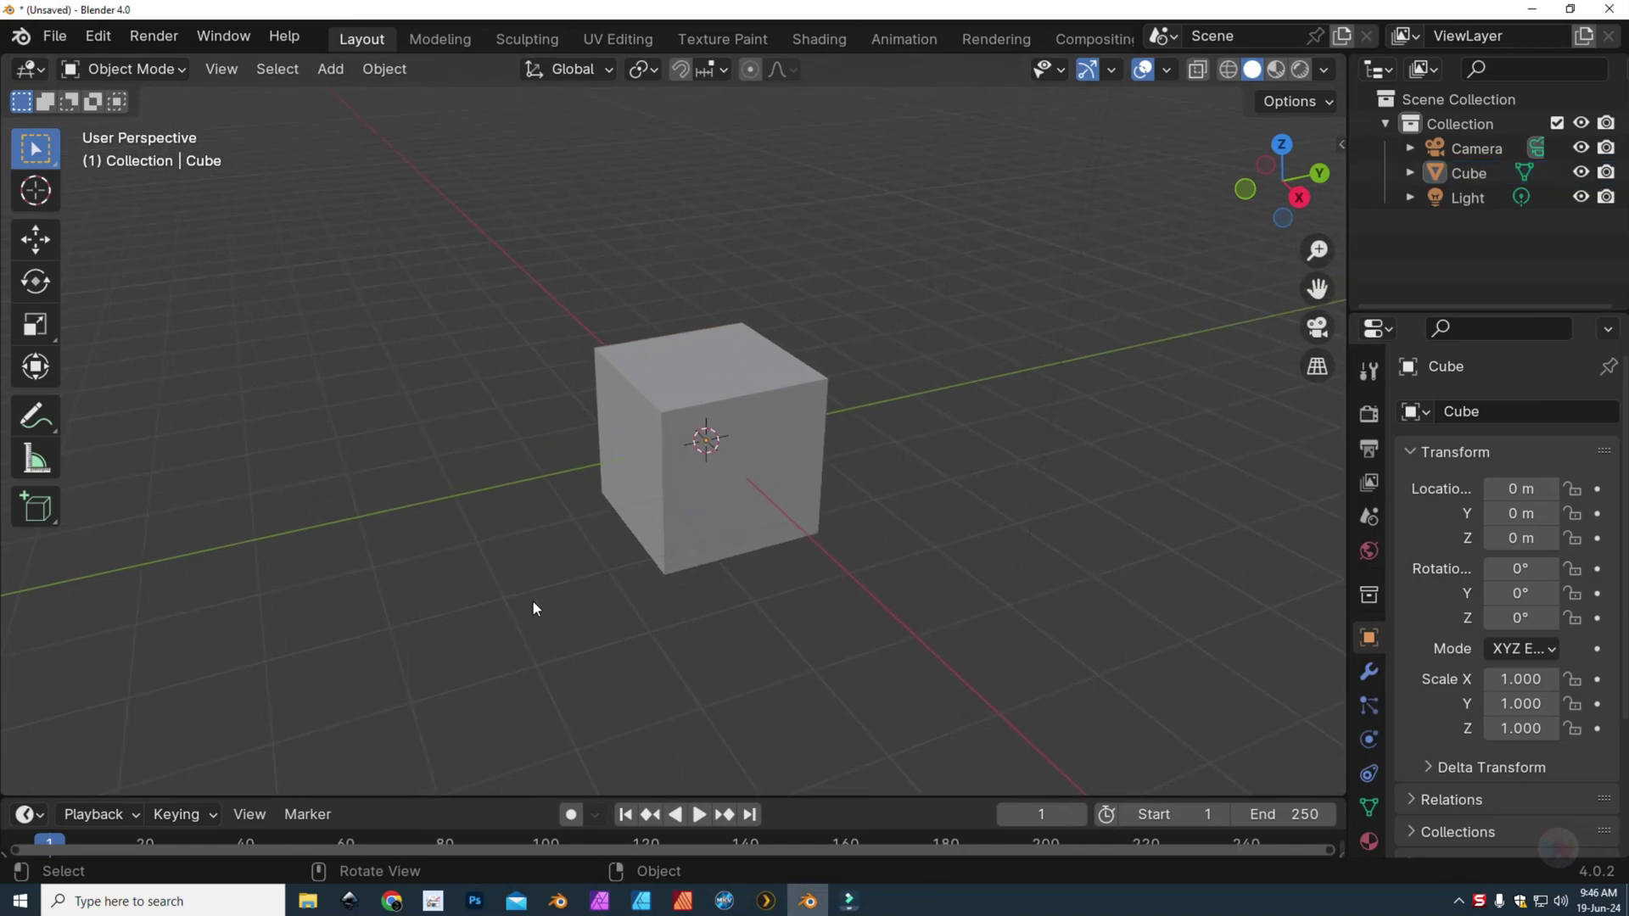
scroll(533, 602, "down", 3)
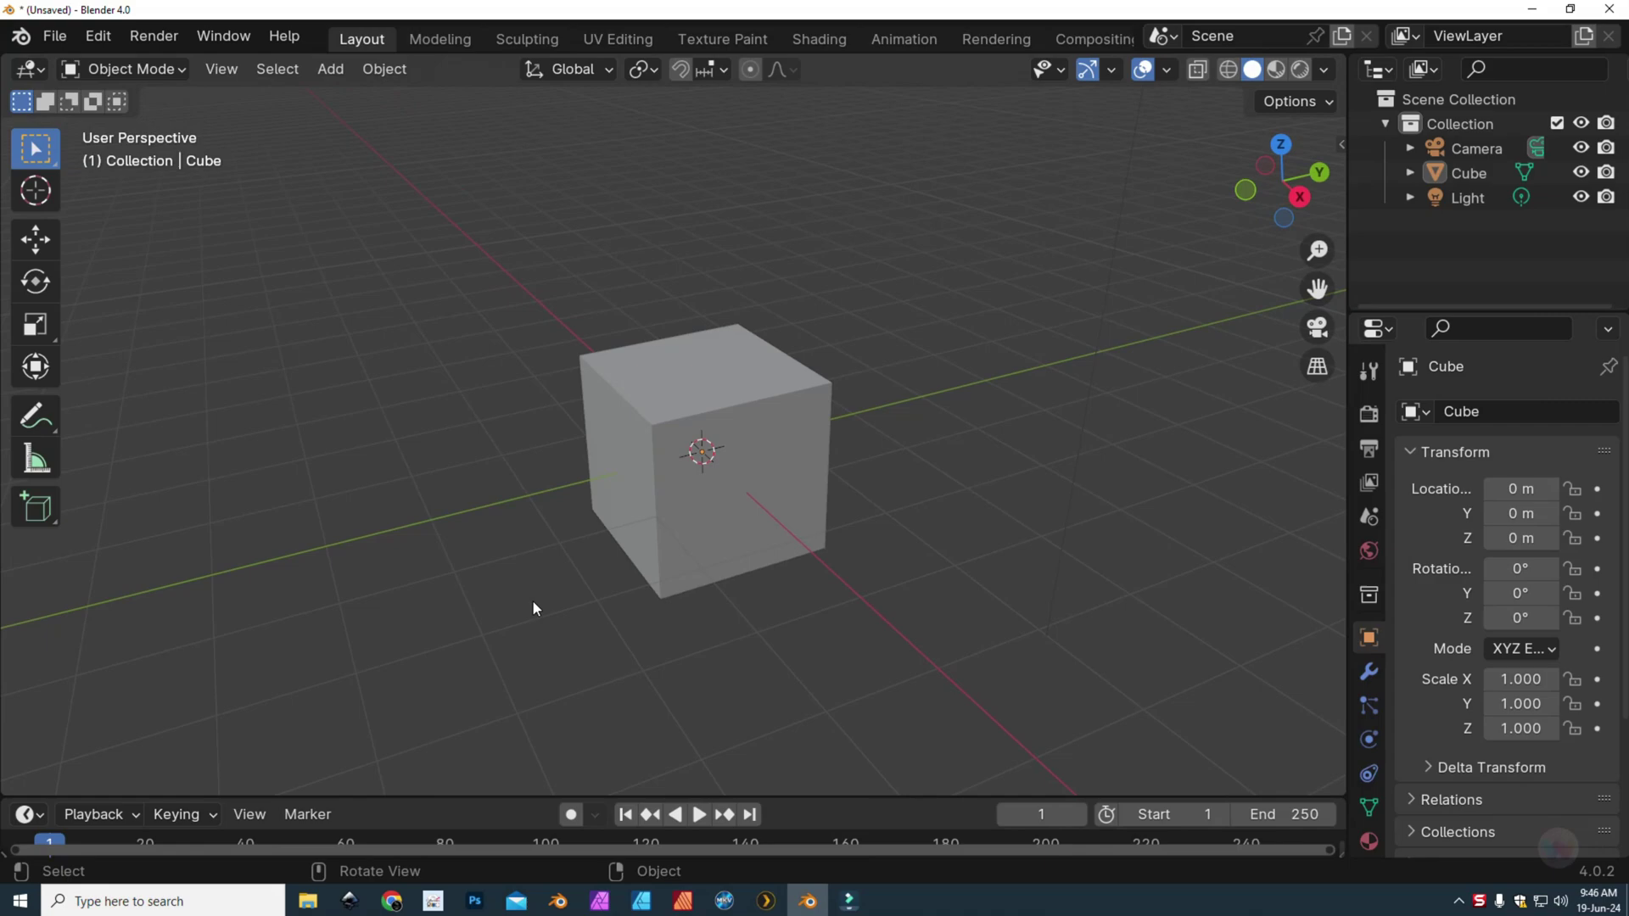
left_click(128, 70)
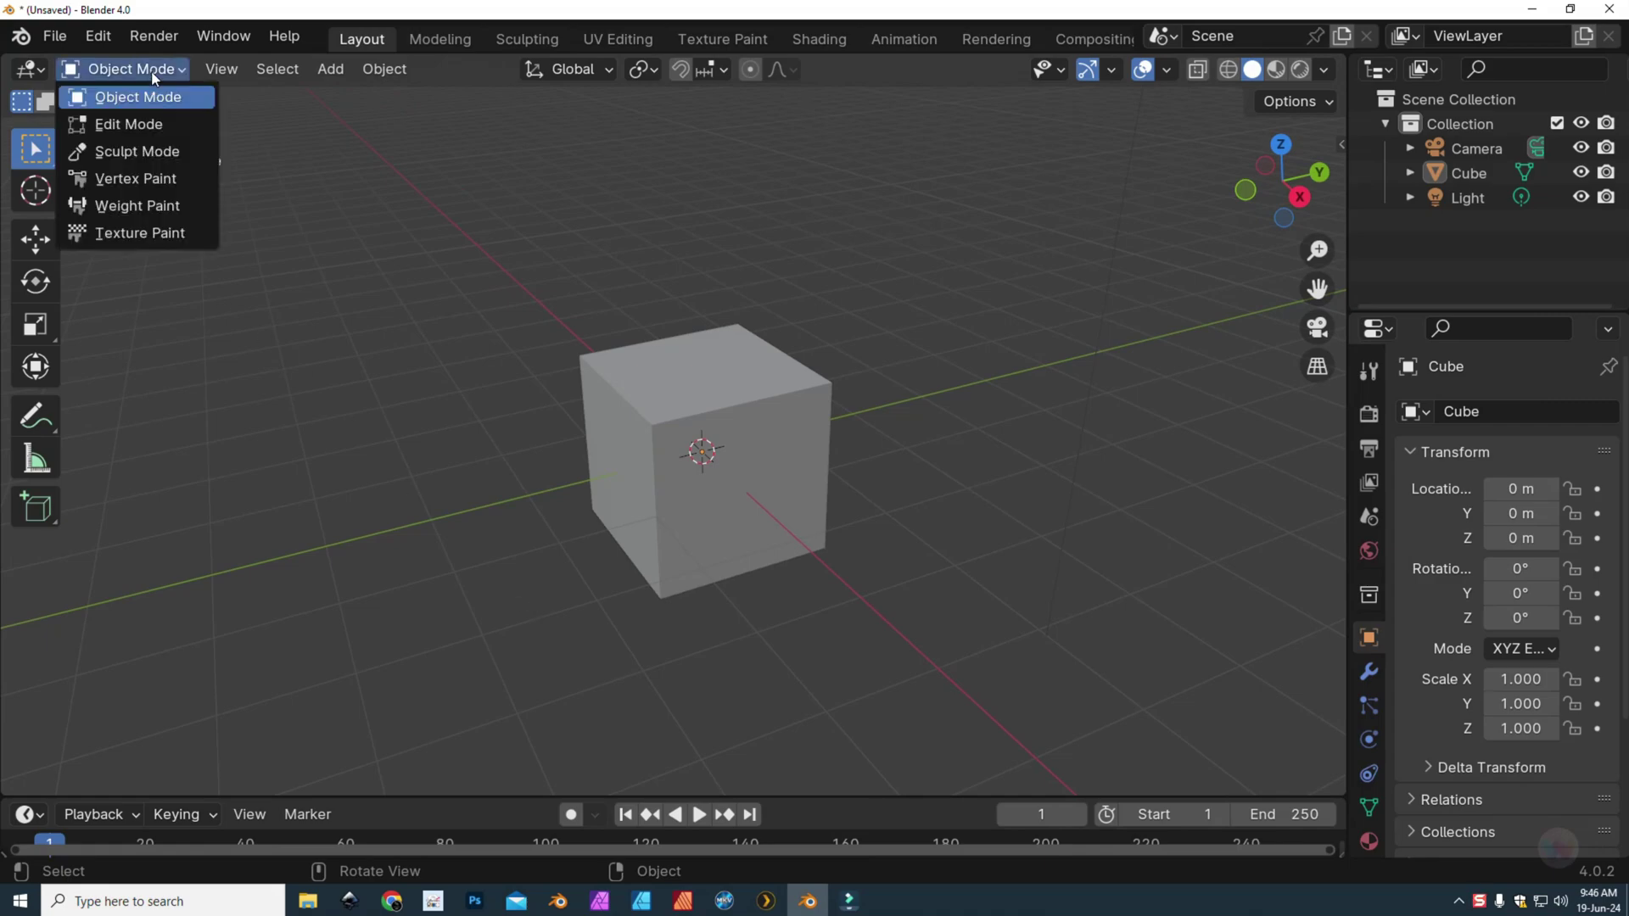
left_click(160, 124)
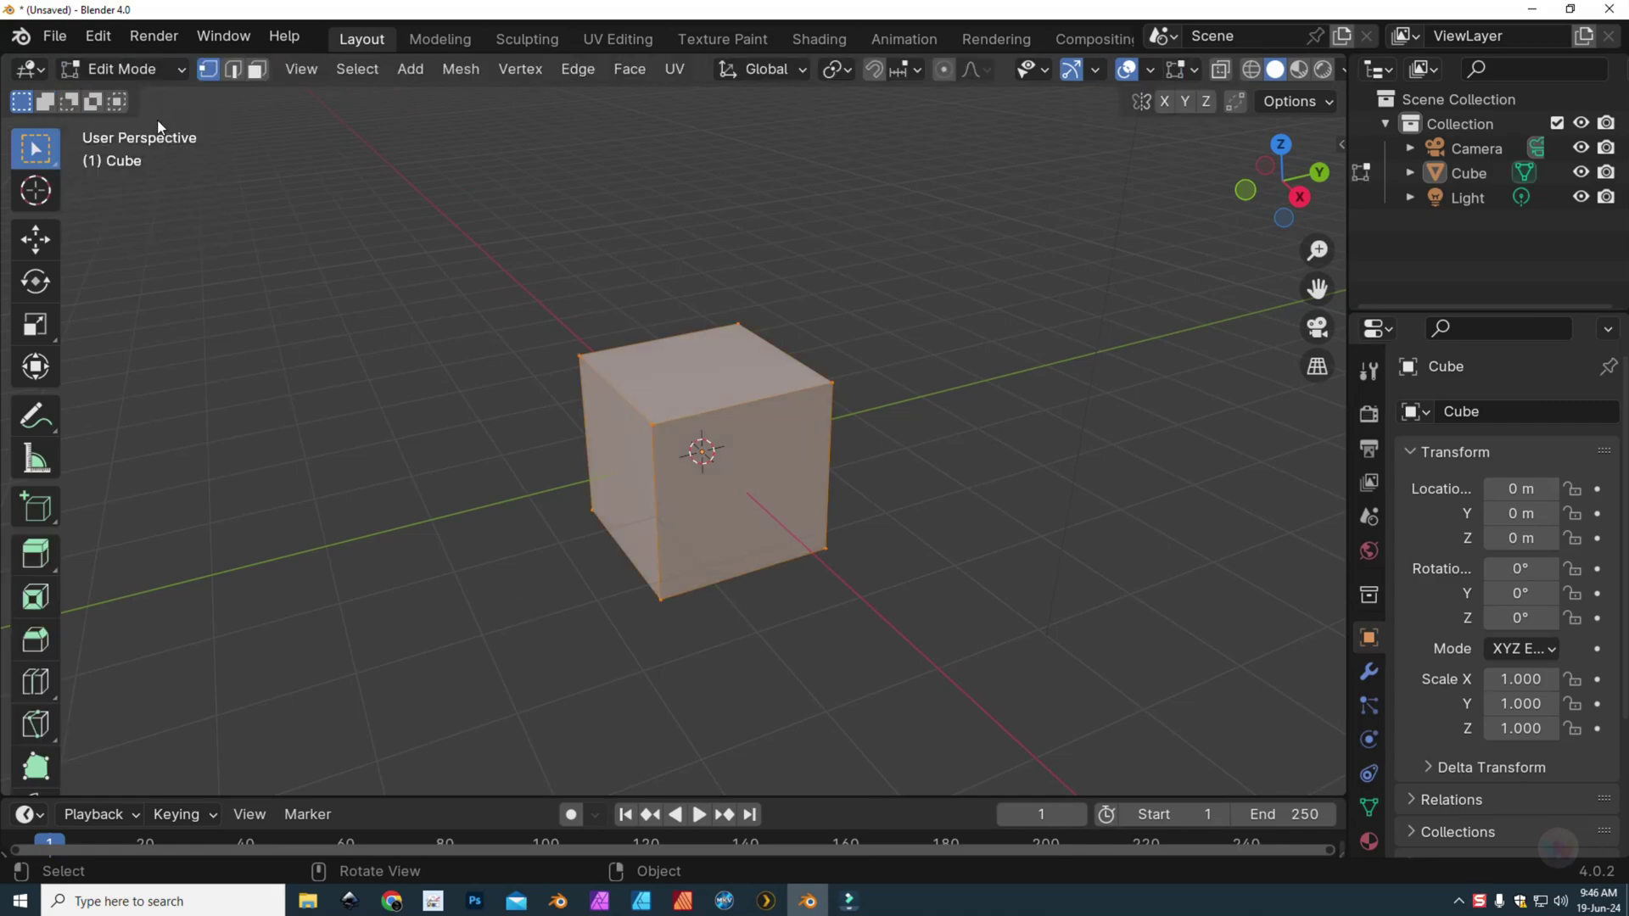
Step: Clear the selection, switch to face selection, and select individual faces of the cube one after another
left_click(719, 376)
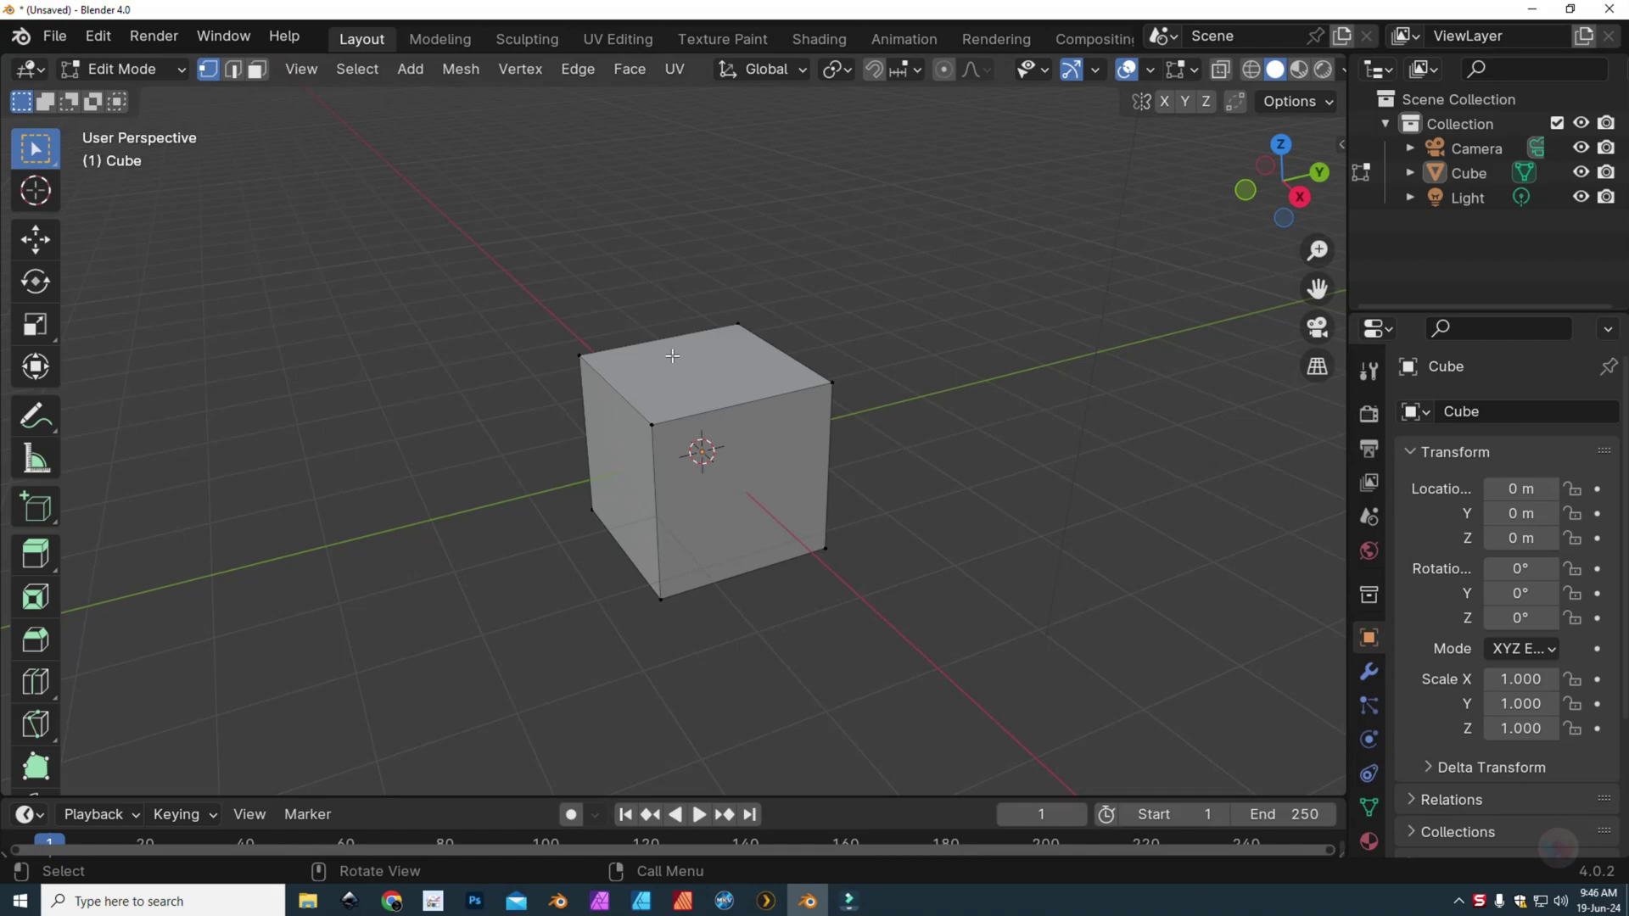
left_click(257, 69)
left_click(722, 376)
key("a")
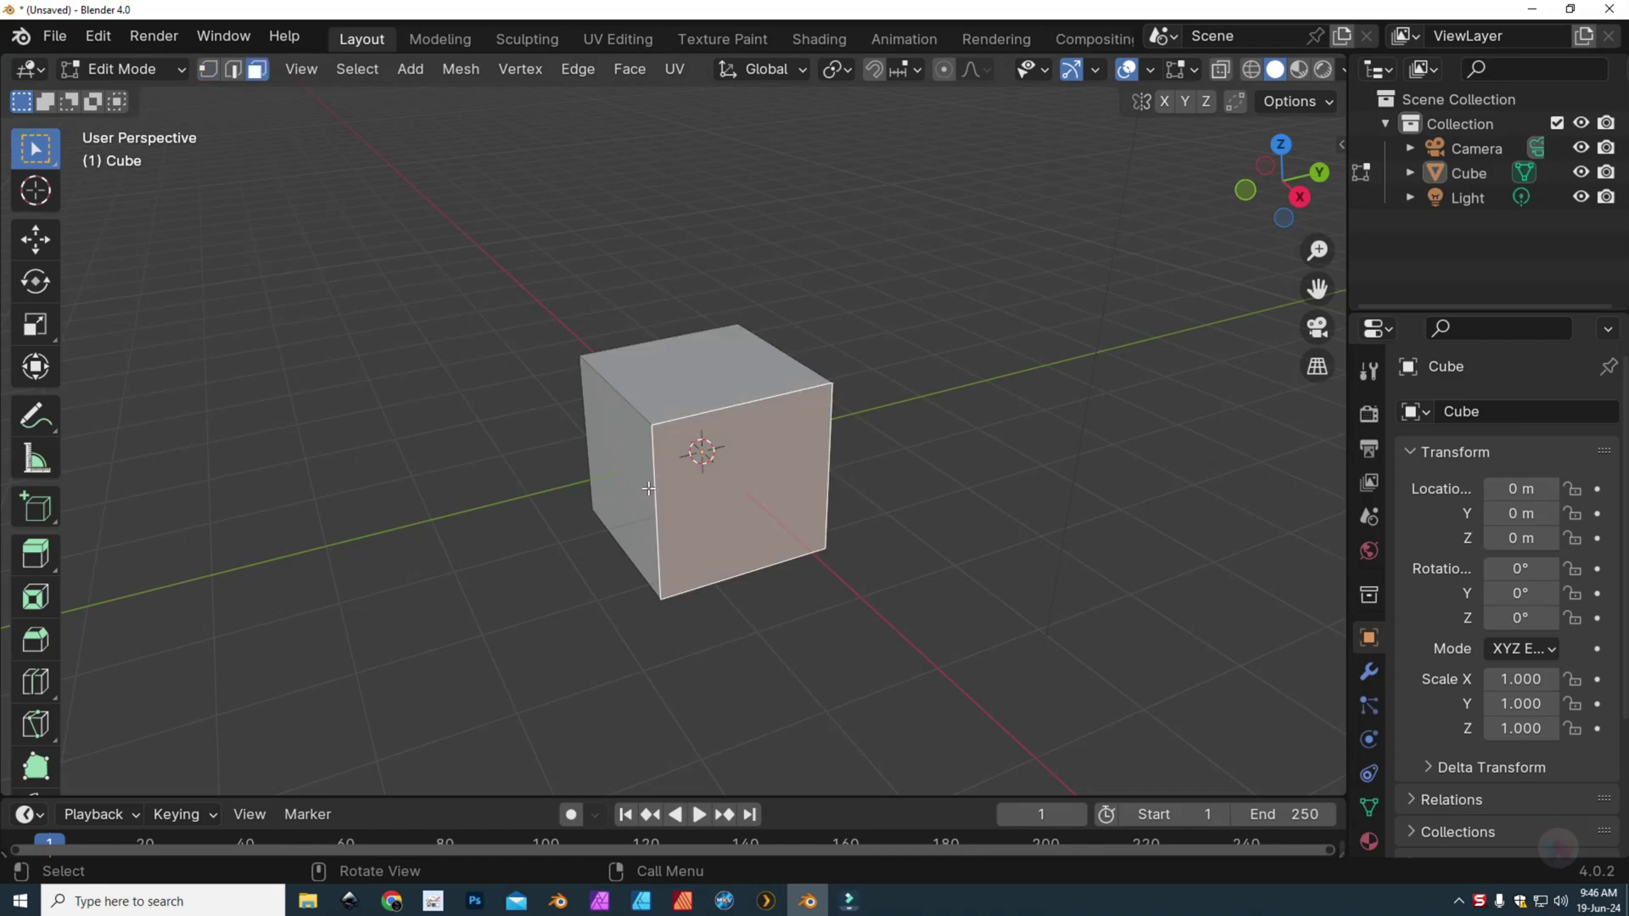
left_click(633, 516)
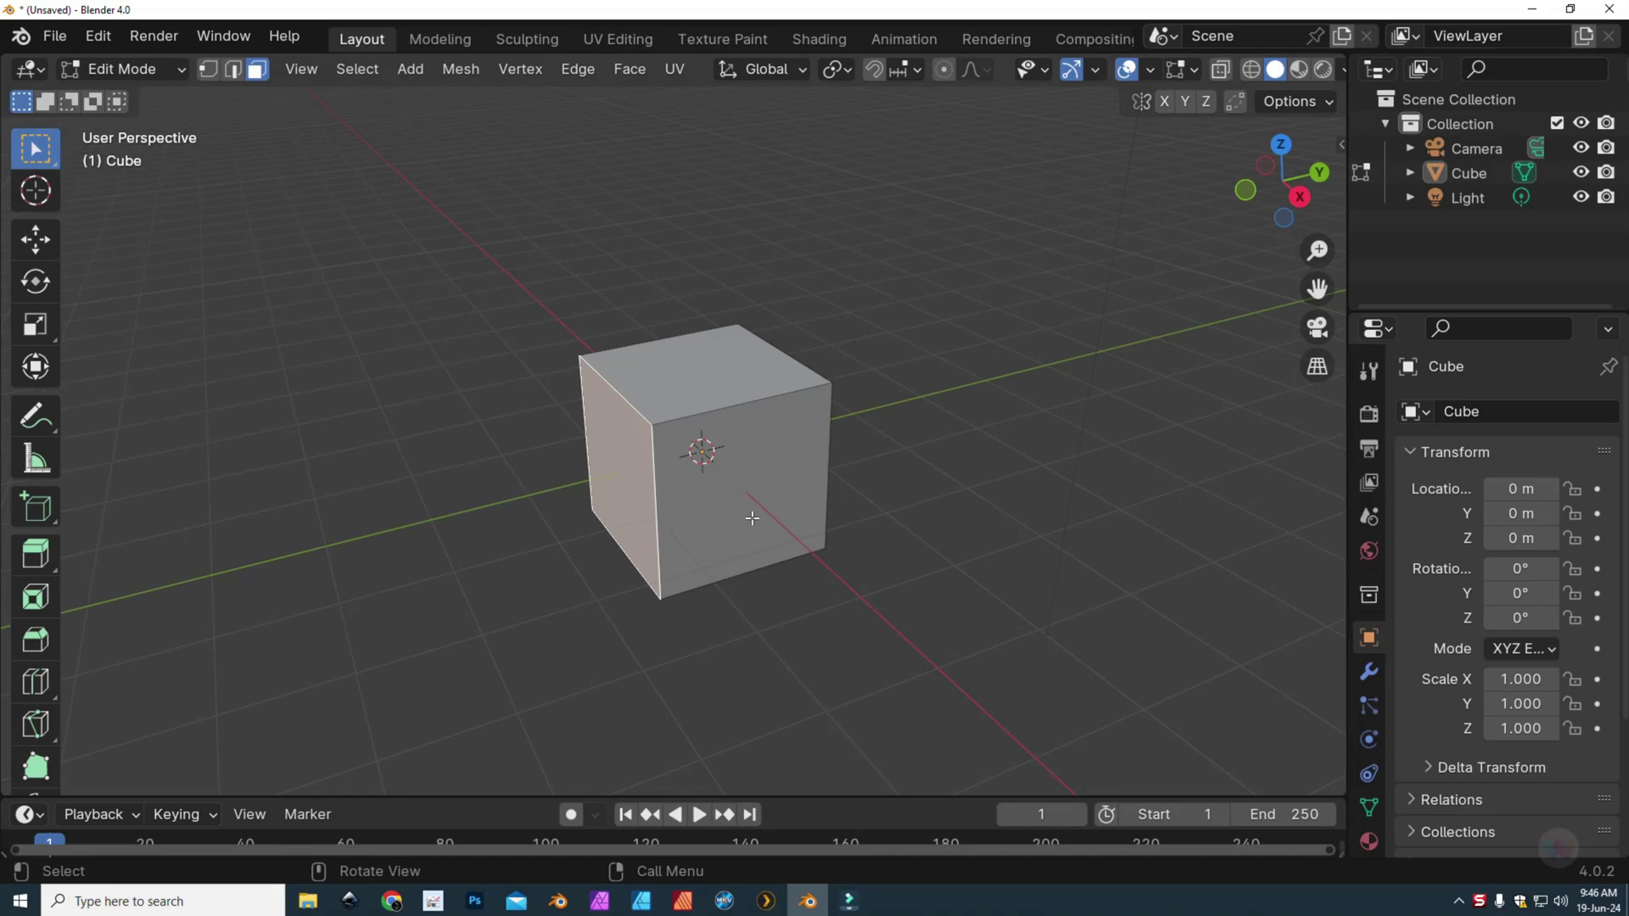
middle_click_drag(750, 514, 749, 510)
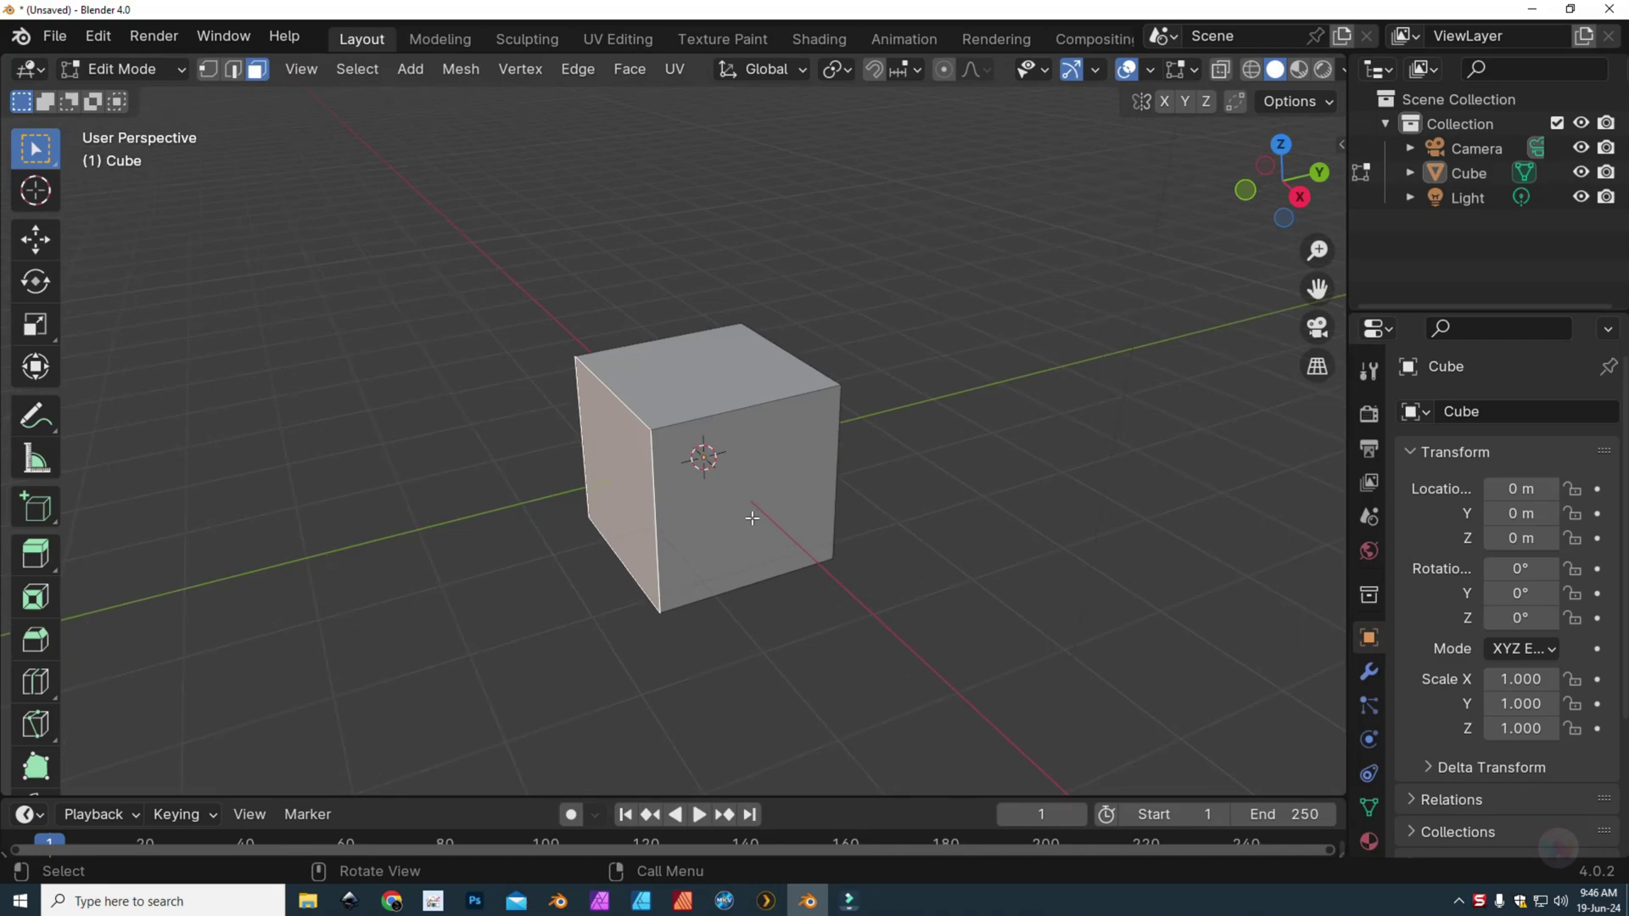
Step: Subdivide the cube's top face and expand the settings of the Subdivide operation
left_click(711, 376)
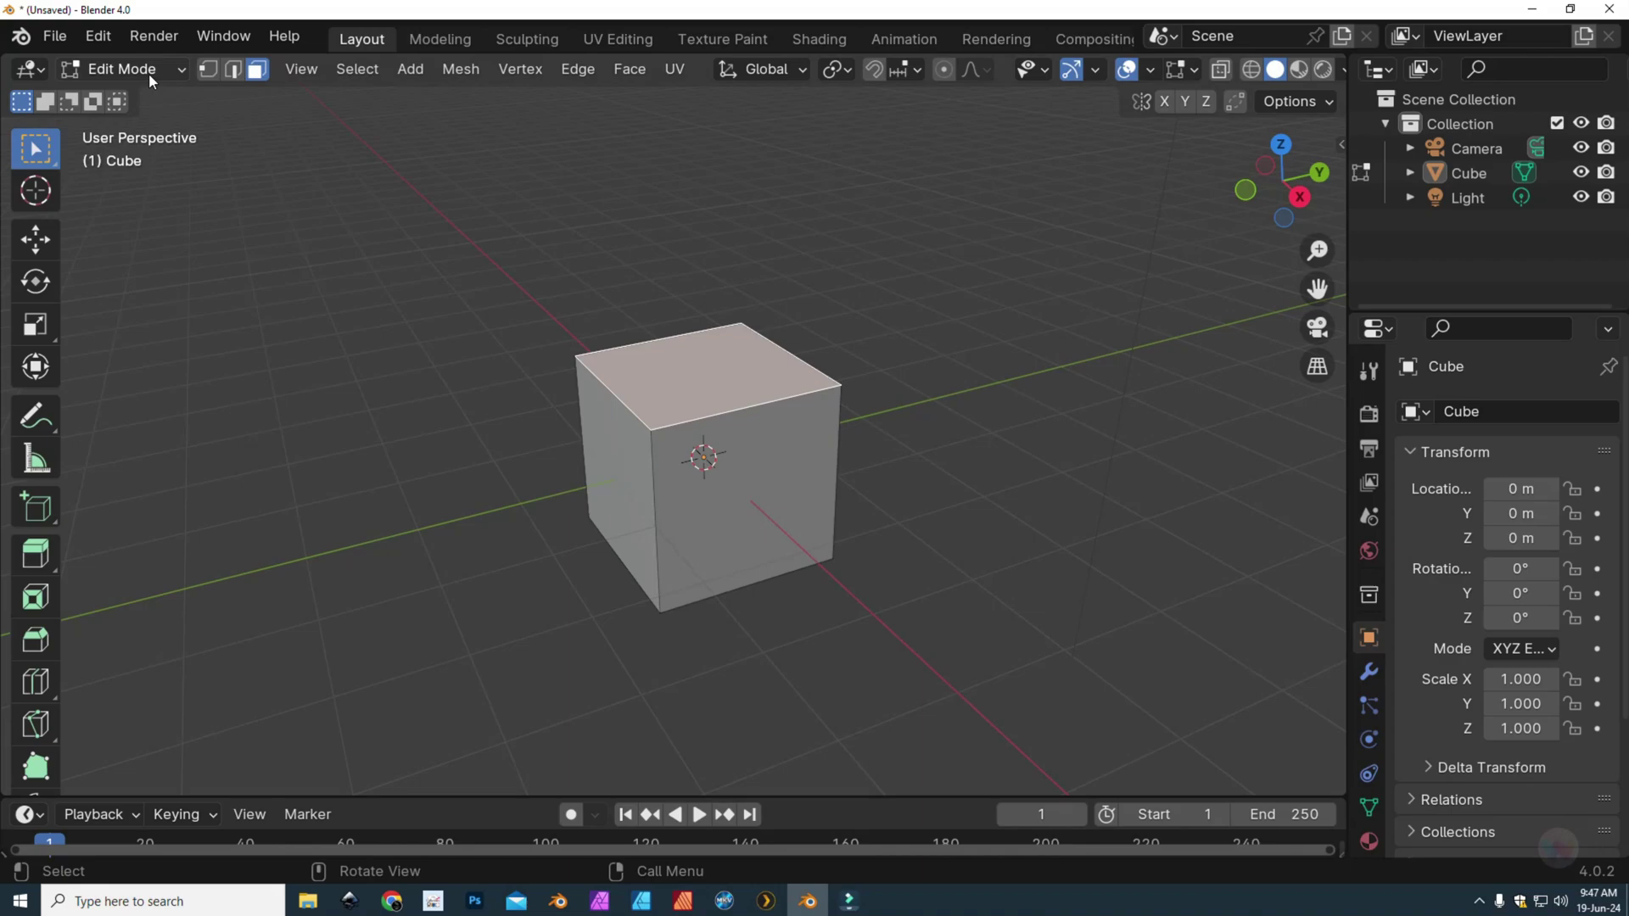
right_click(721, 375)
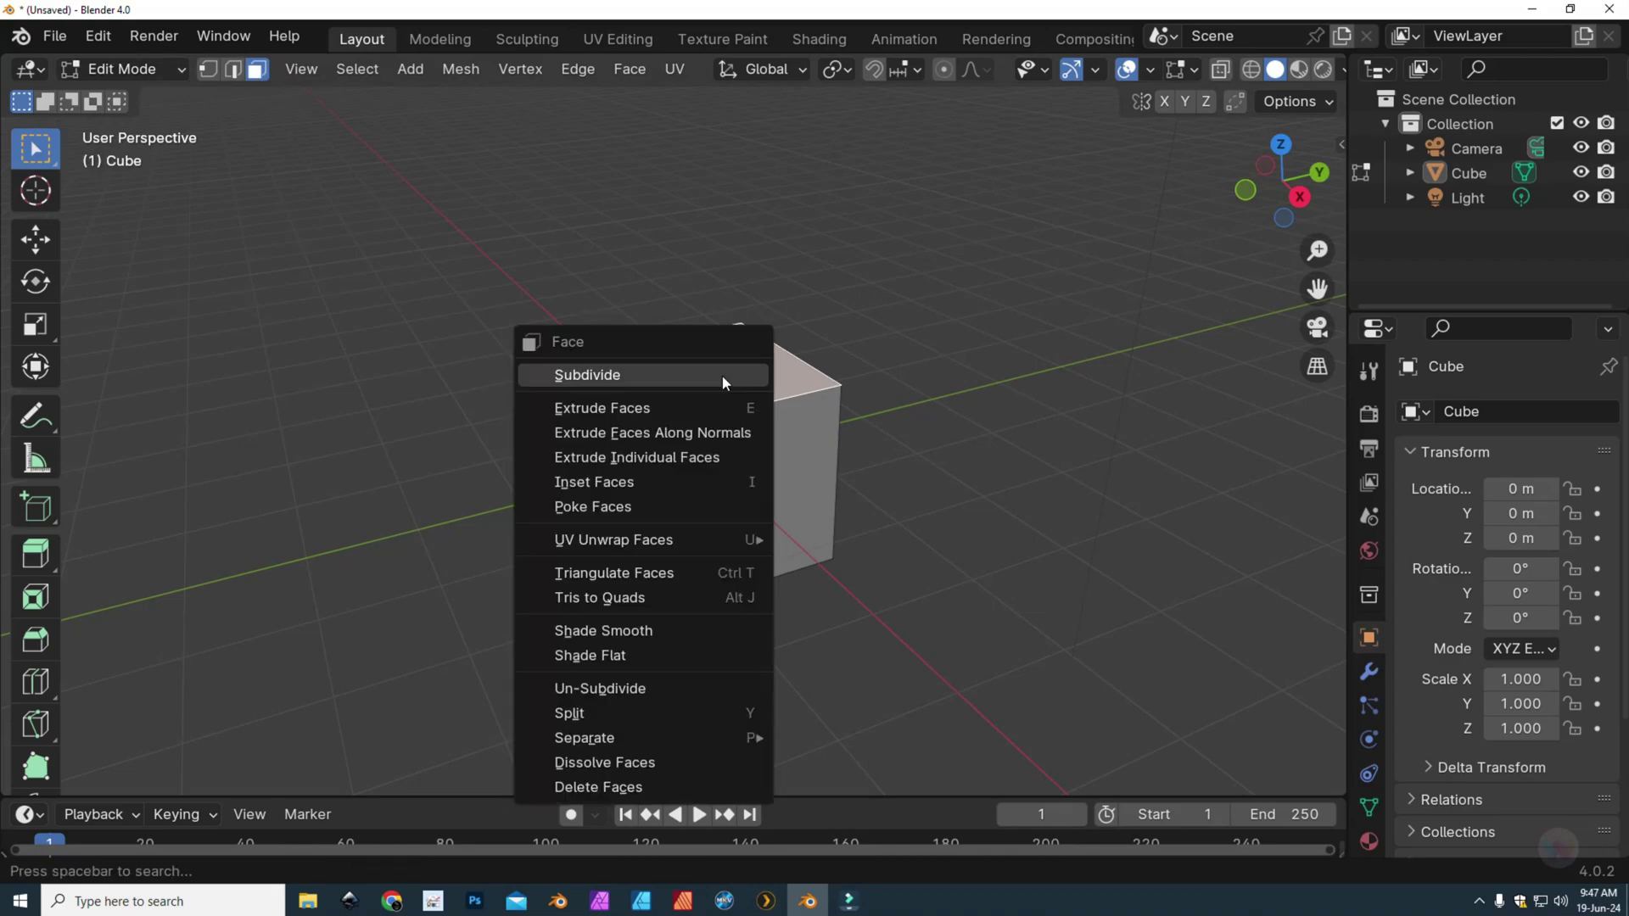
left_click(655, 373)
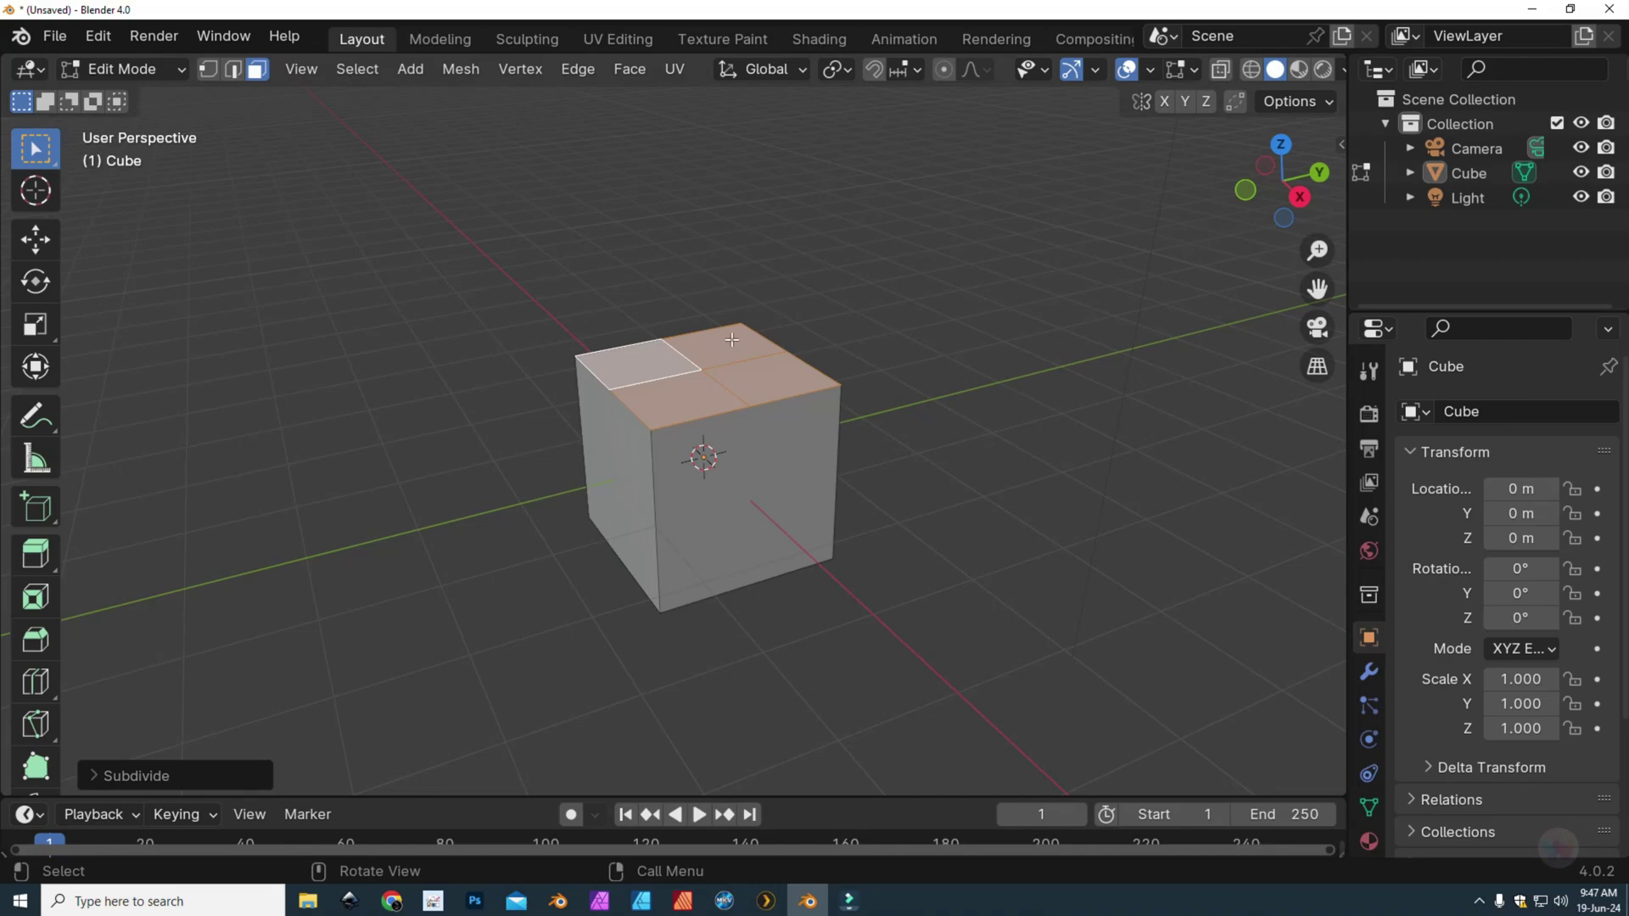
left_click(94, 777)
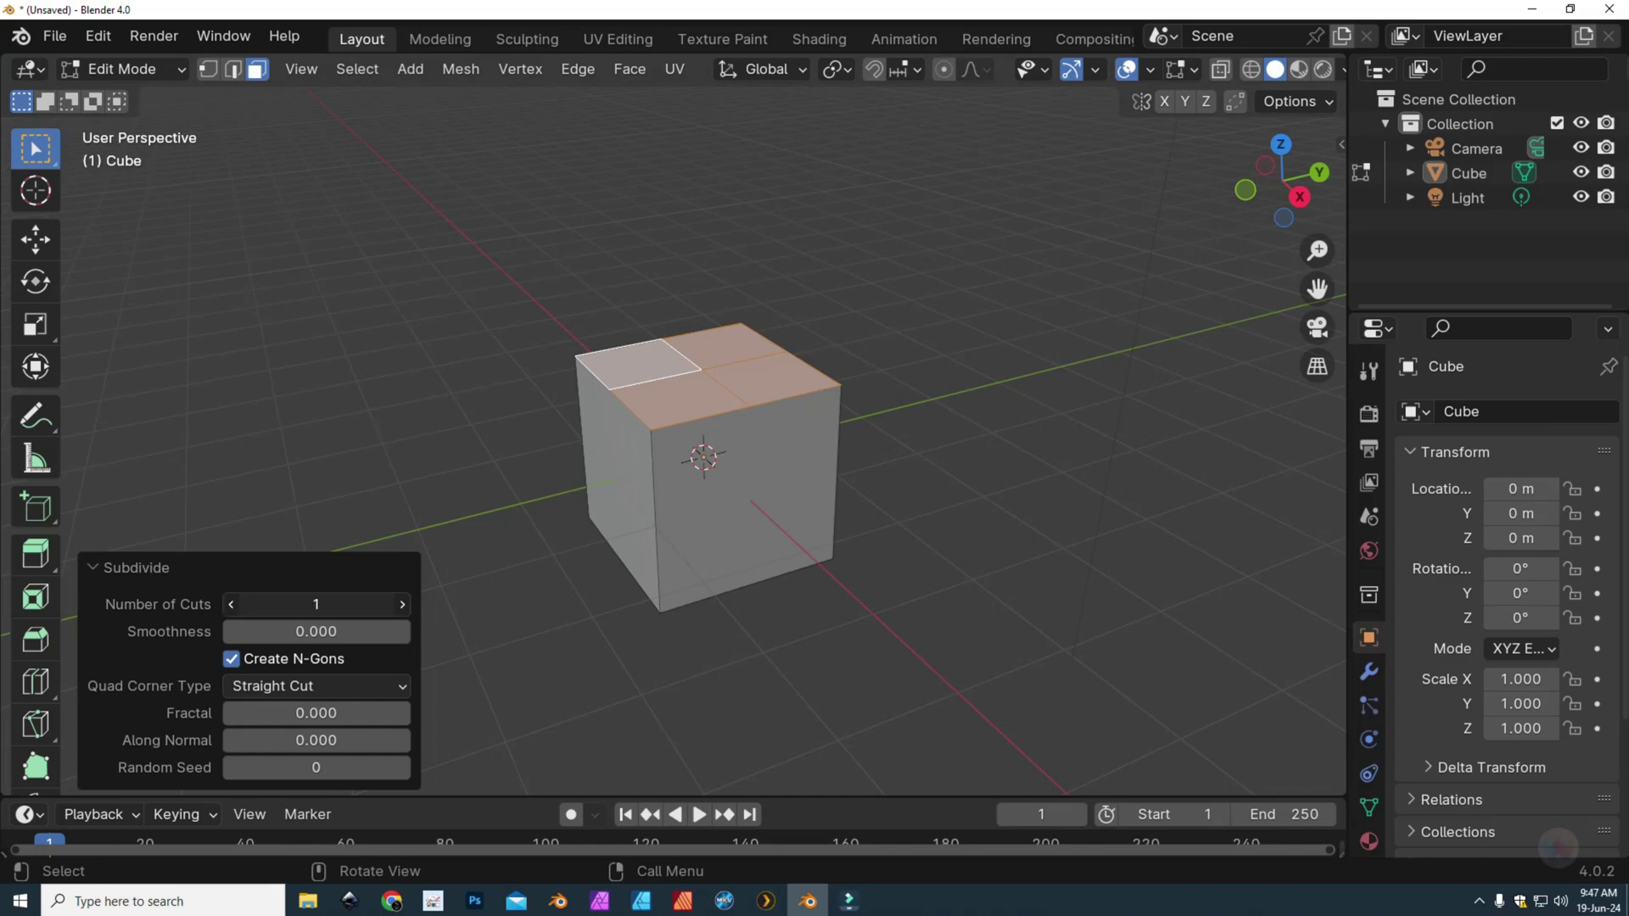
Step: Display the cube in wireframe and set the subdivision's number of cuts to 3
left_click(402, 604)
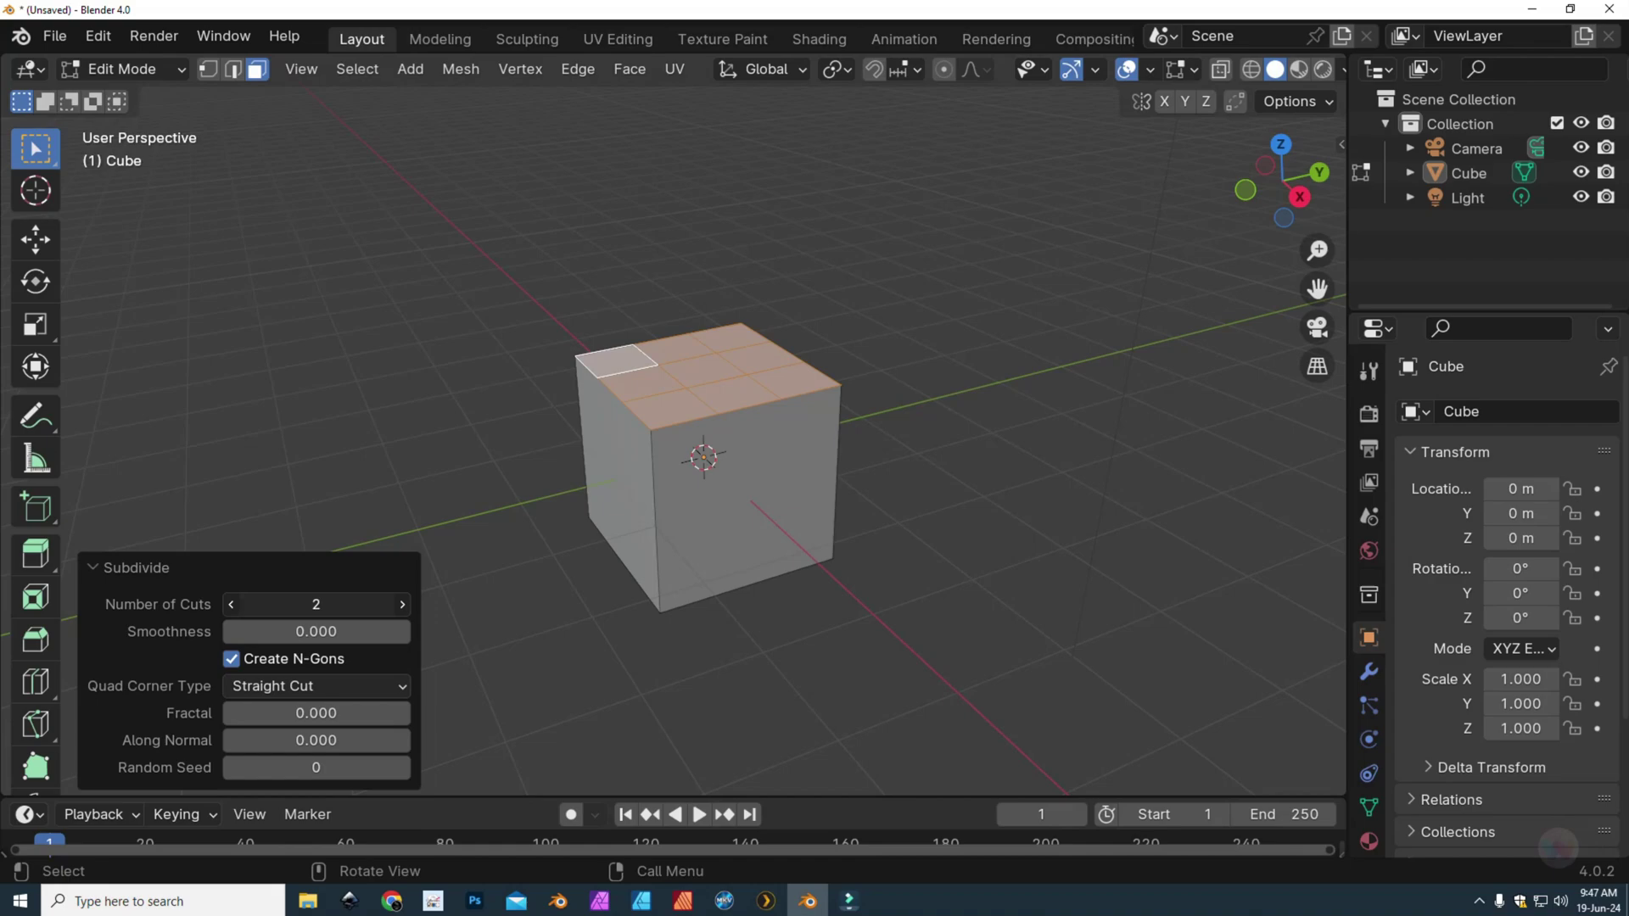
left_click(1251, 69)
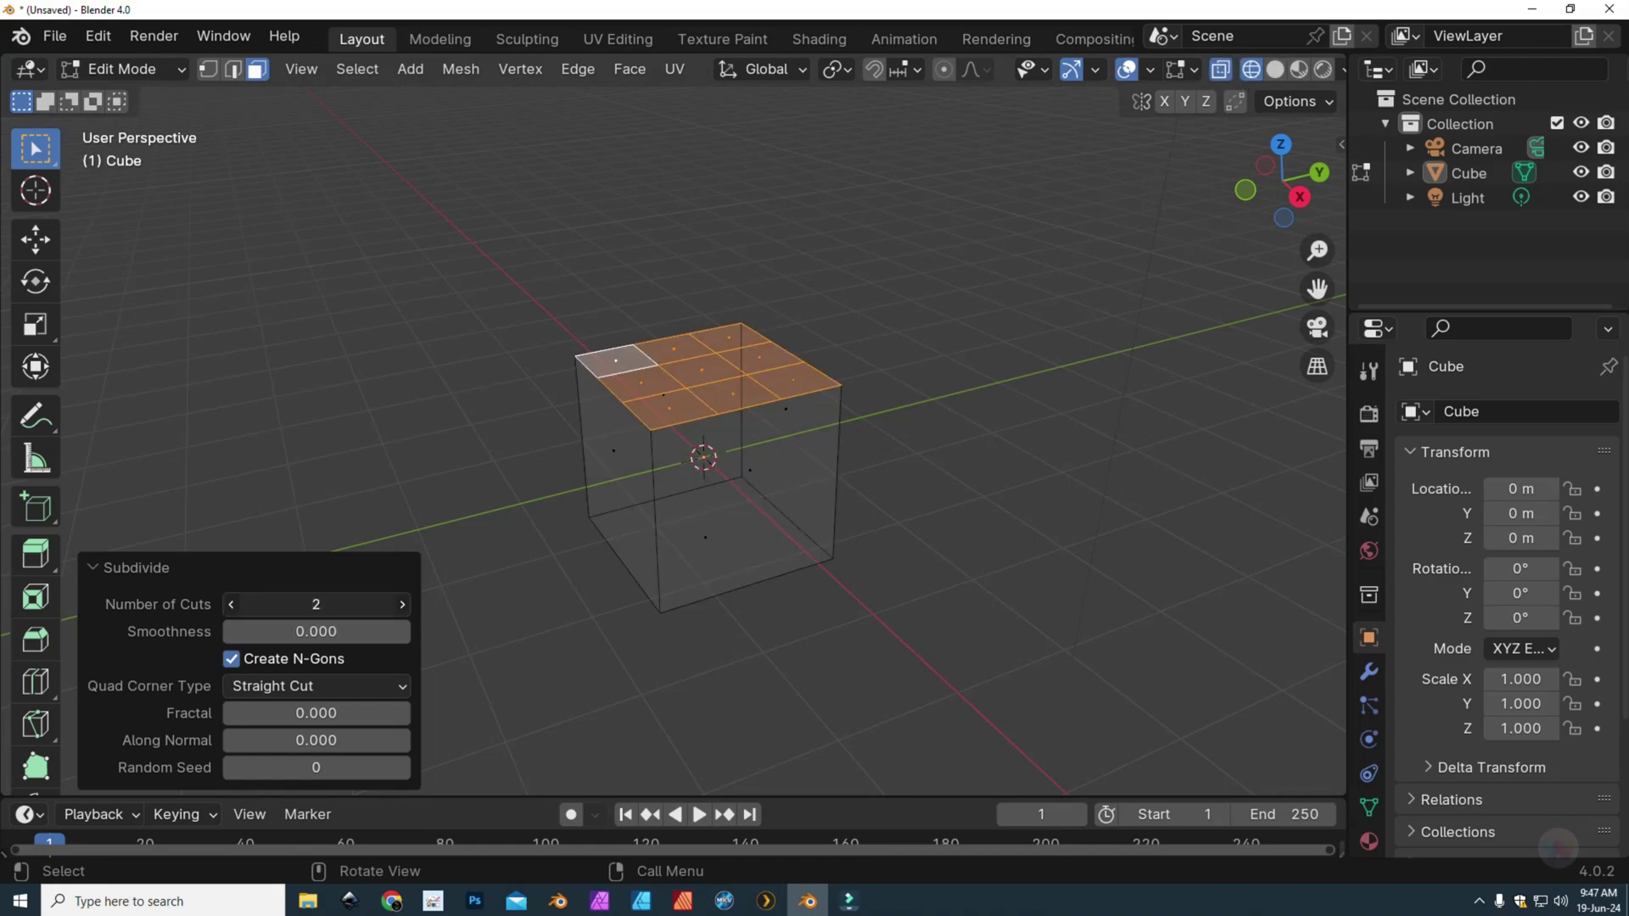
left_click(402, 604)
left_click(402, 604)
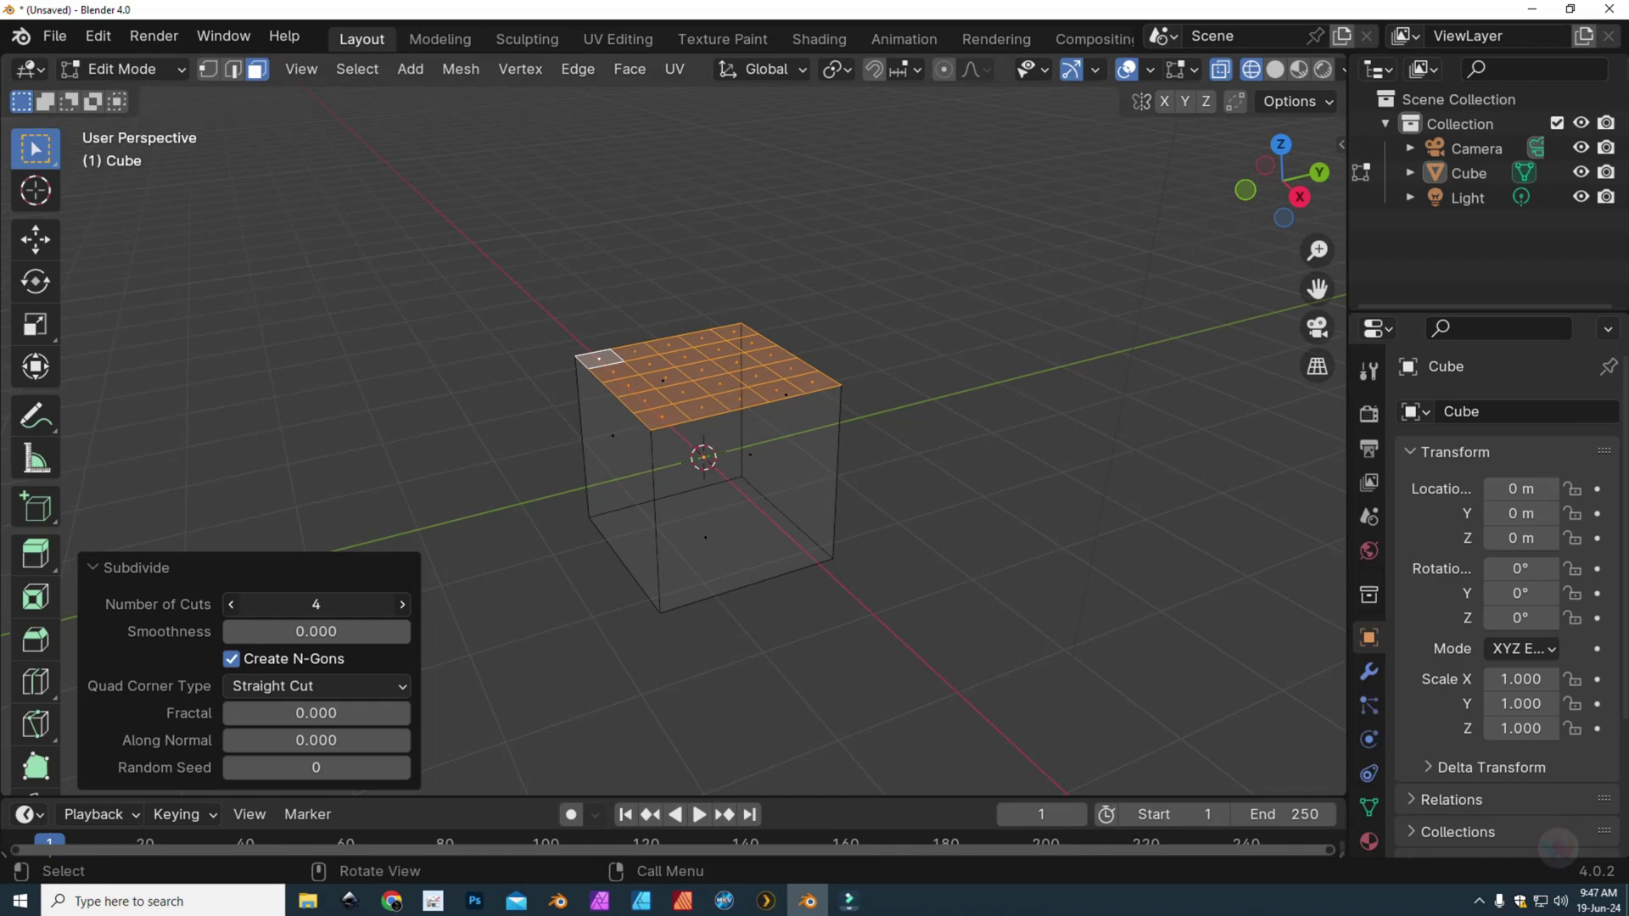
left_click(402, 604)
left_click_drag(402, 604, 336, 611)
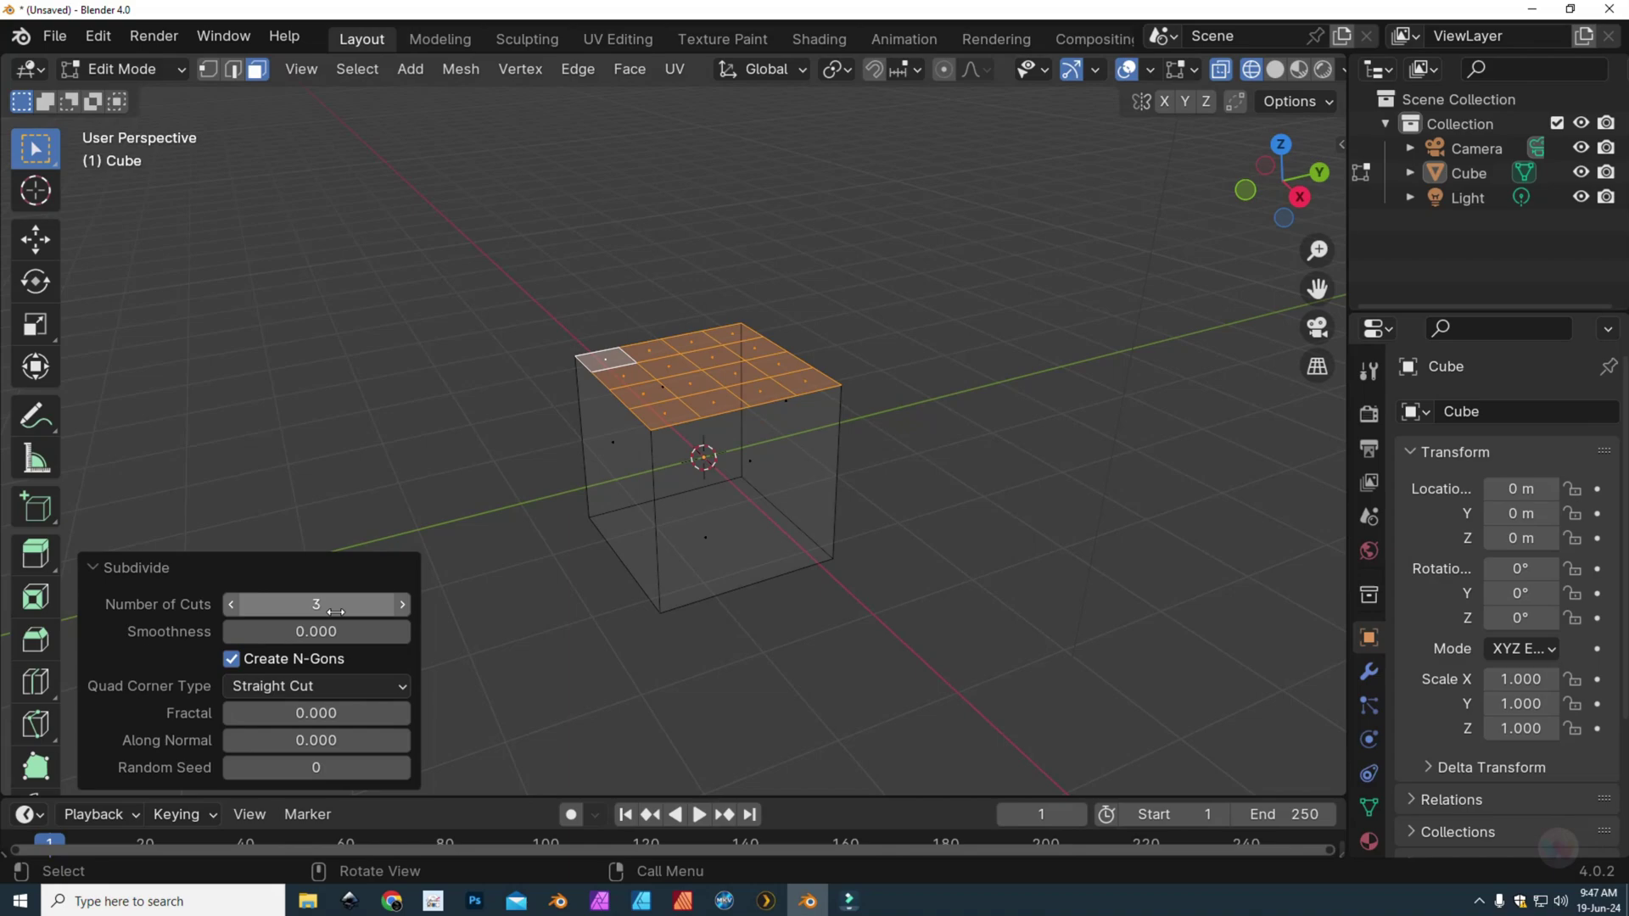
Step: Select a single inner face of the subdivided top and move it up about 0.47 m along Z
left_click(940, 299)
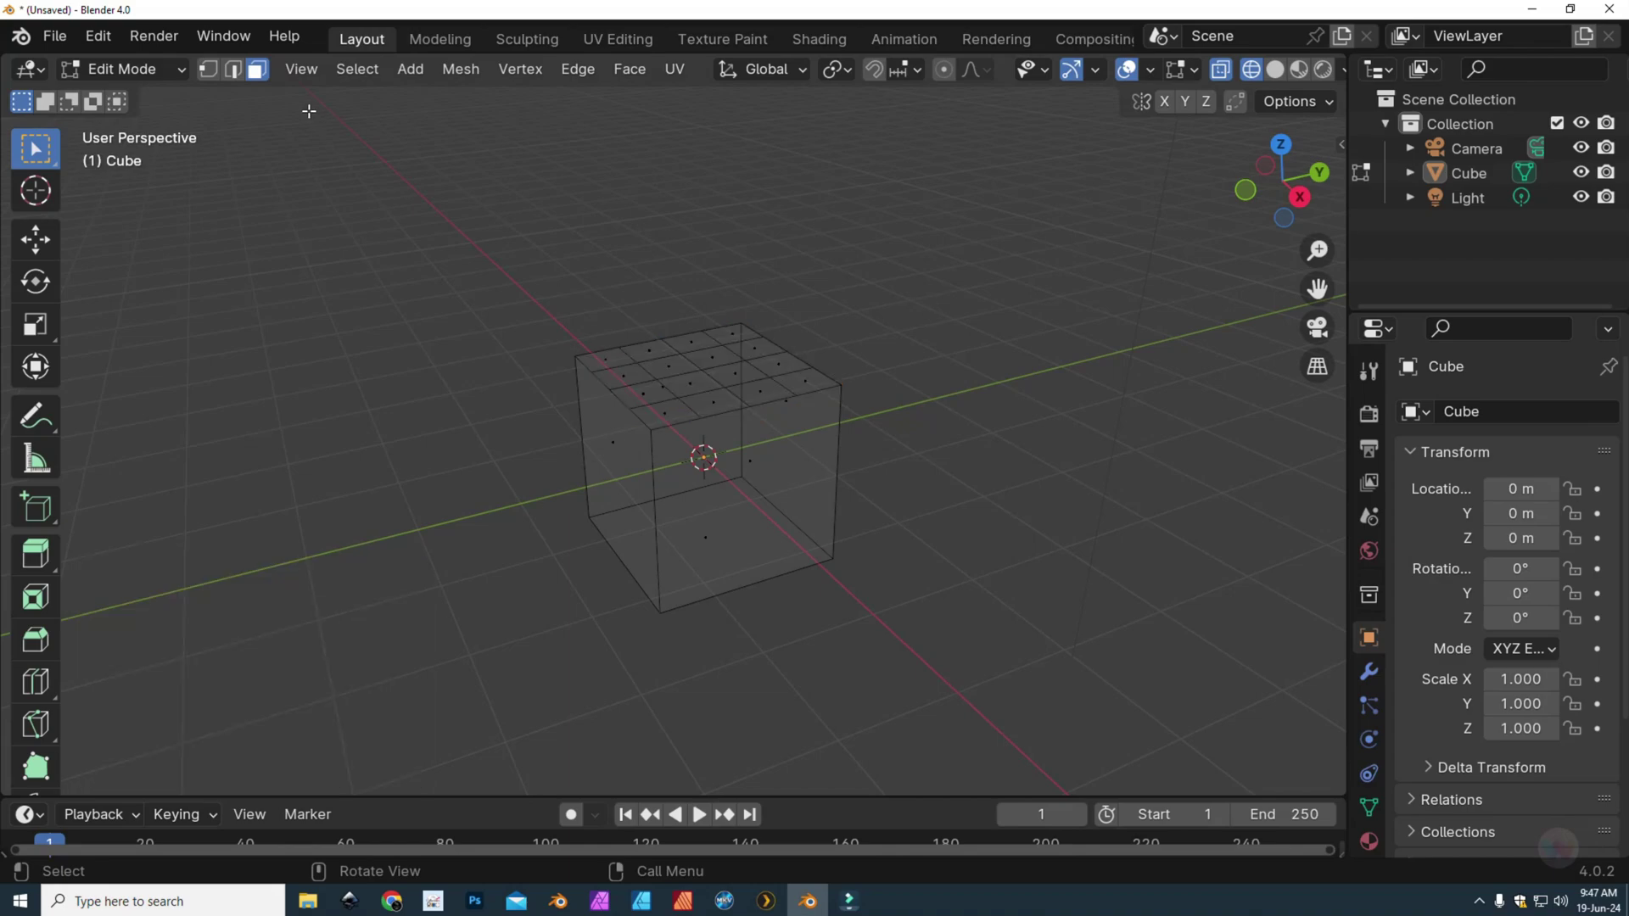
left_click(677, 370)
left_click(35, 241)
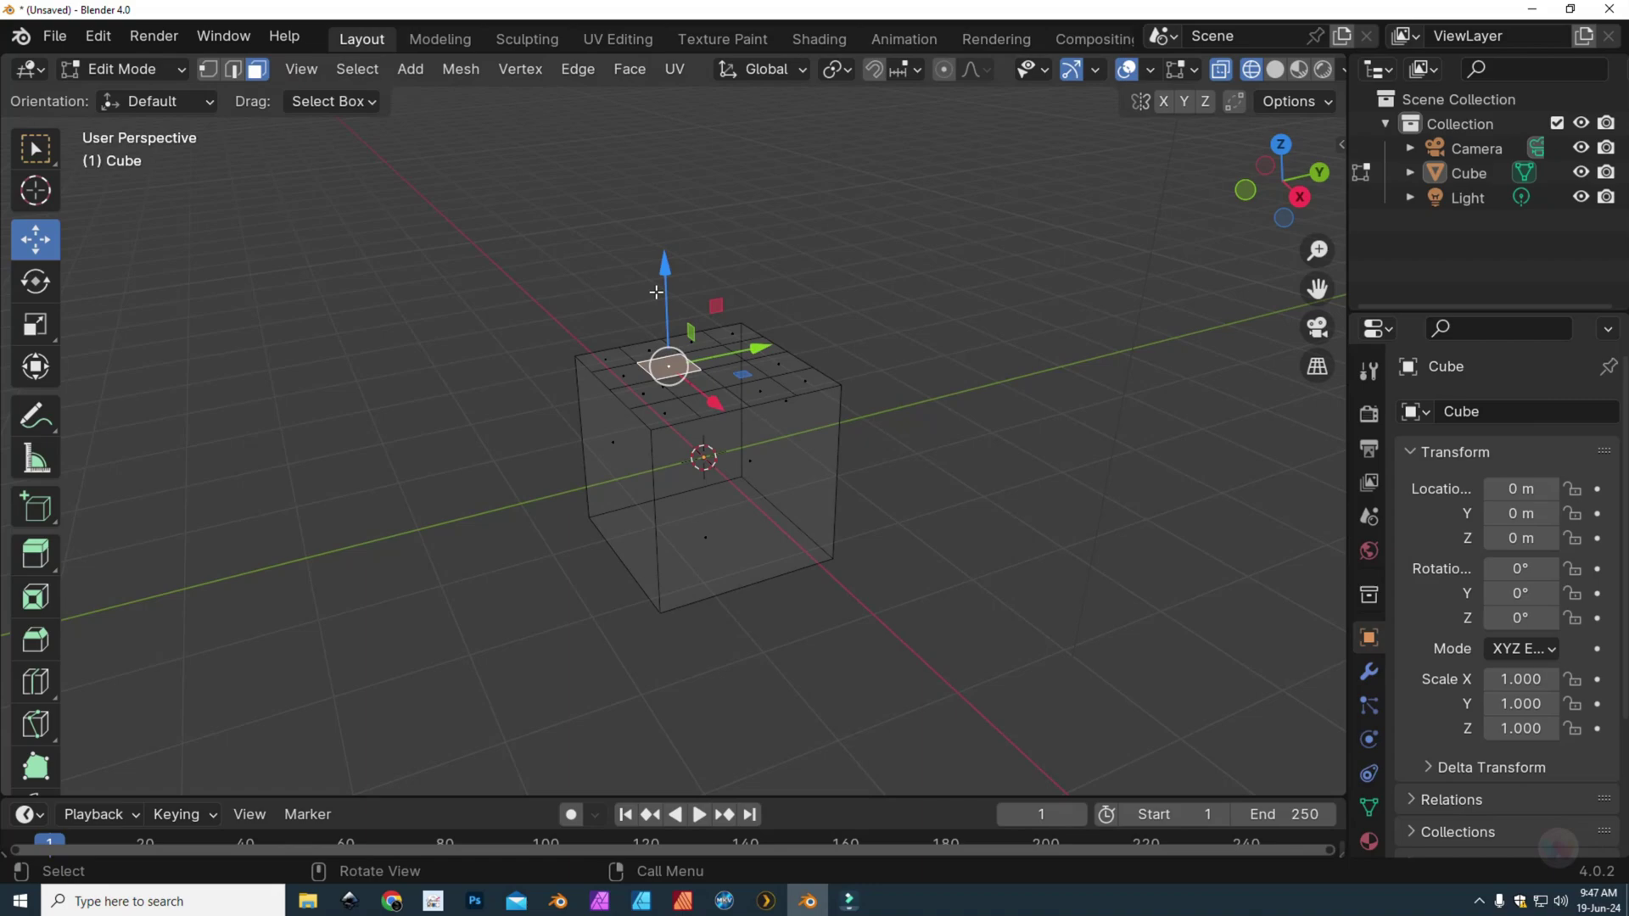
left_click_drag(656, 292, 670, 223)
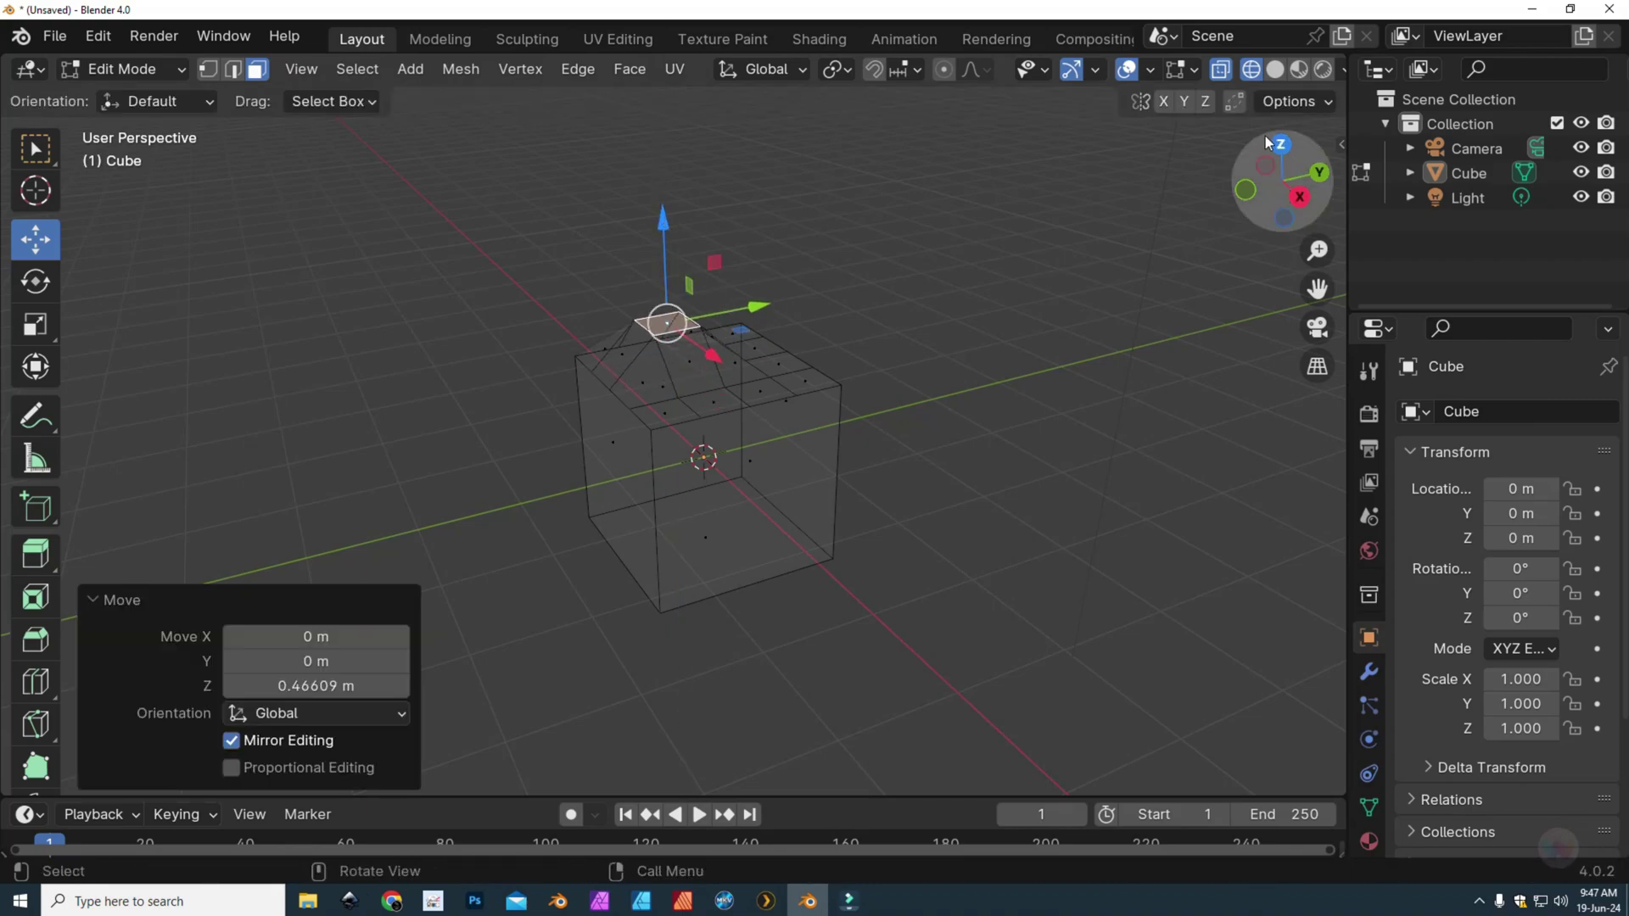
Step: Switch the viewport to rendered shading and examine the raised face from several angles
left_click(1322, 69)
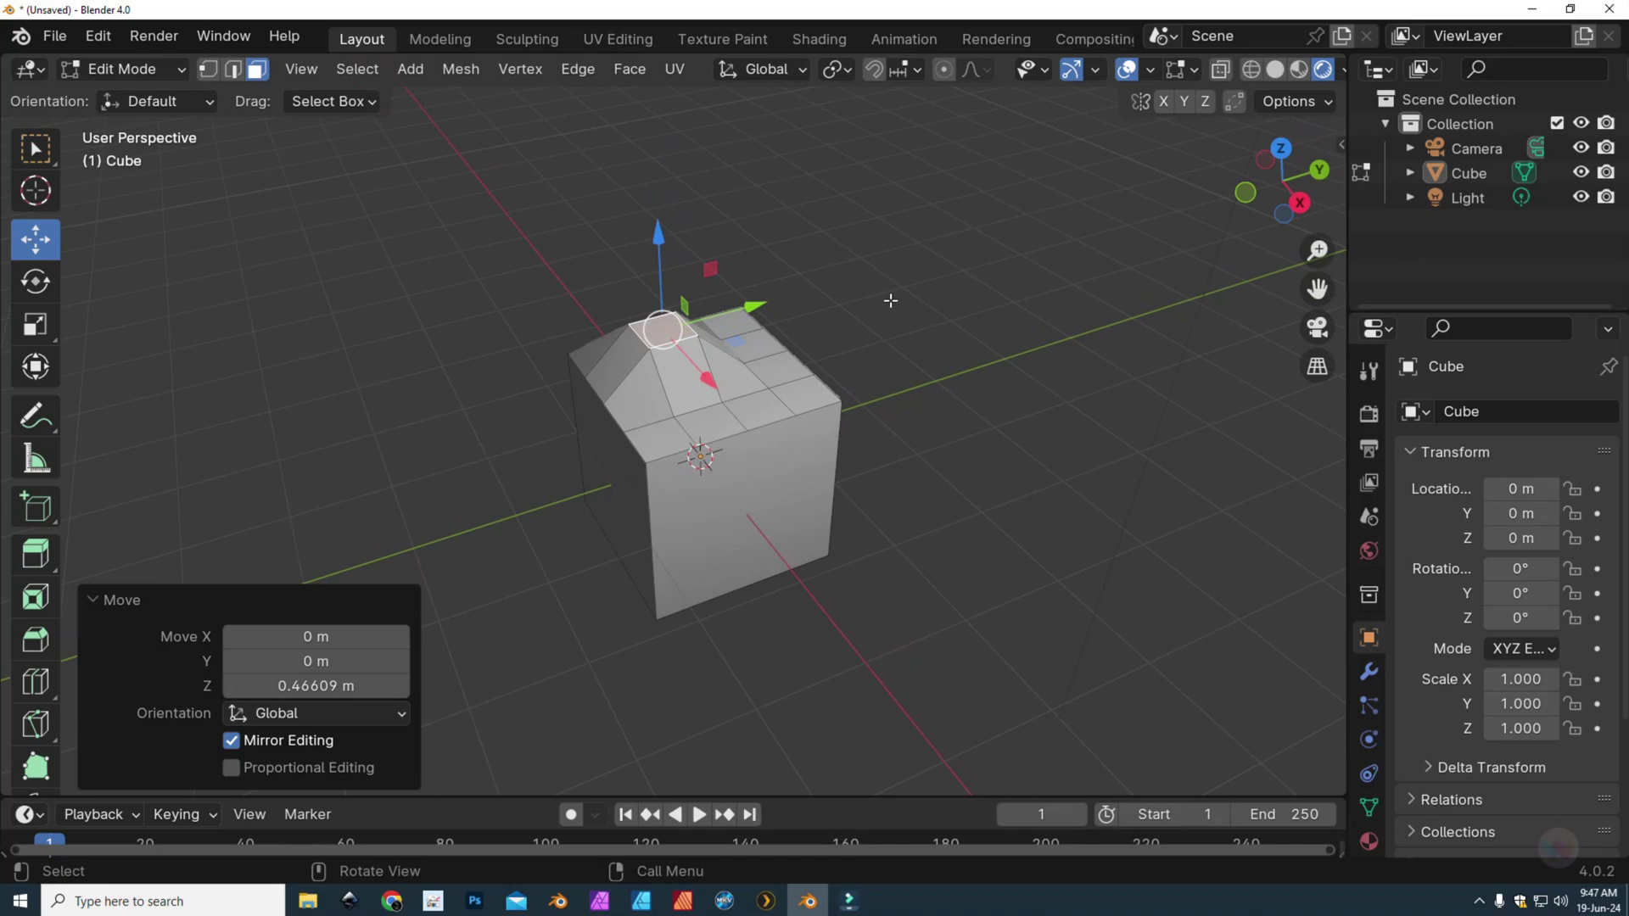
scroll(890, 300, "down", 5)
scroll(890, 300, "up", 5)
scroll(890, 301, "up", 4)
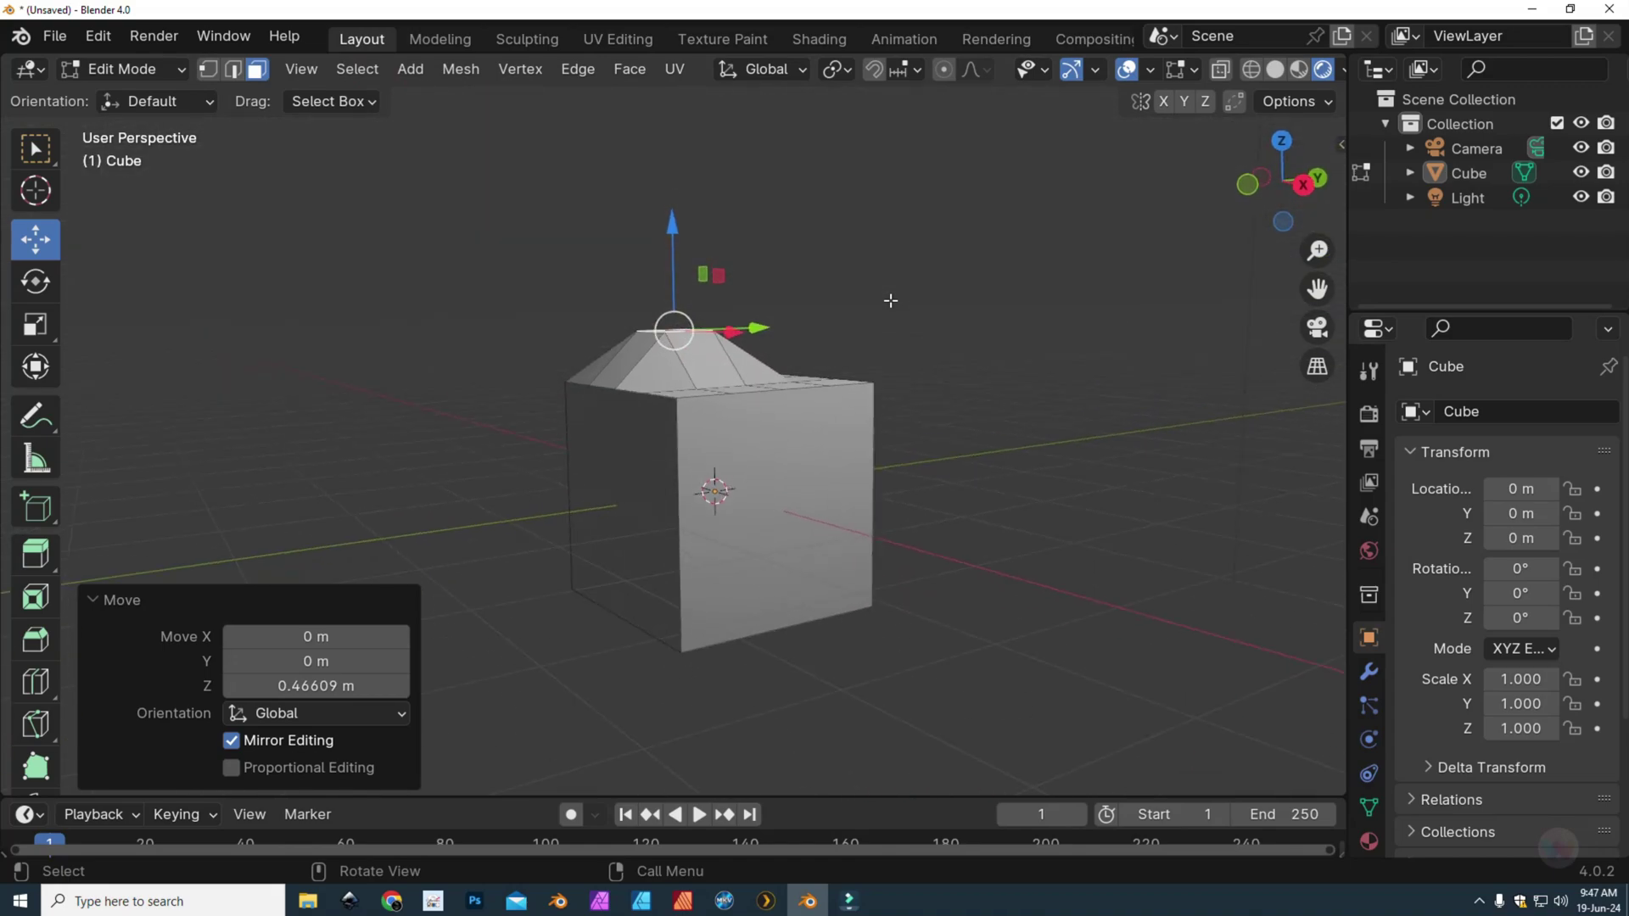
scroll(890, 300, "down", 4)
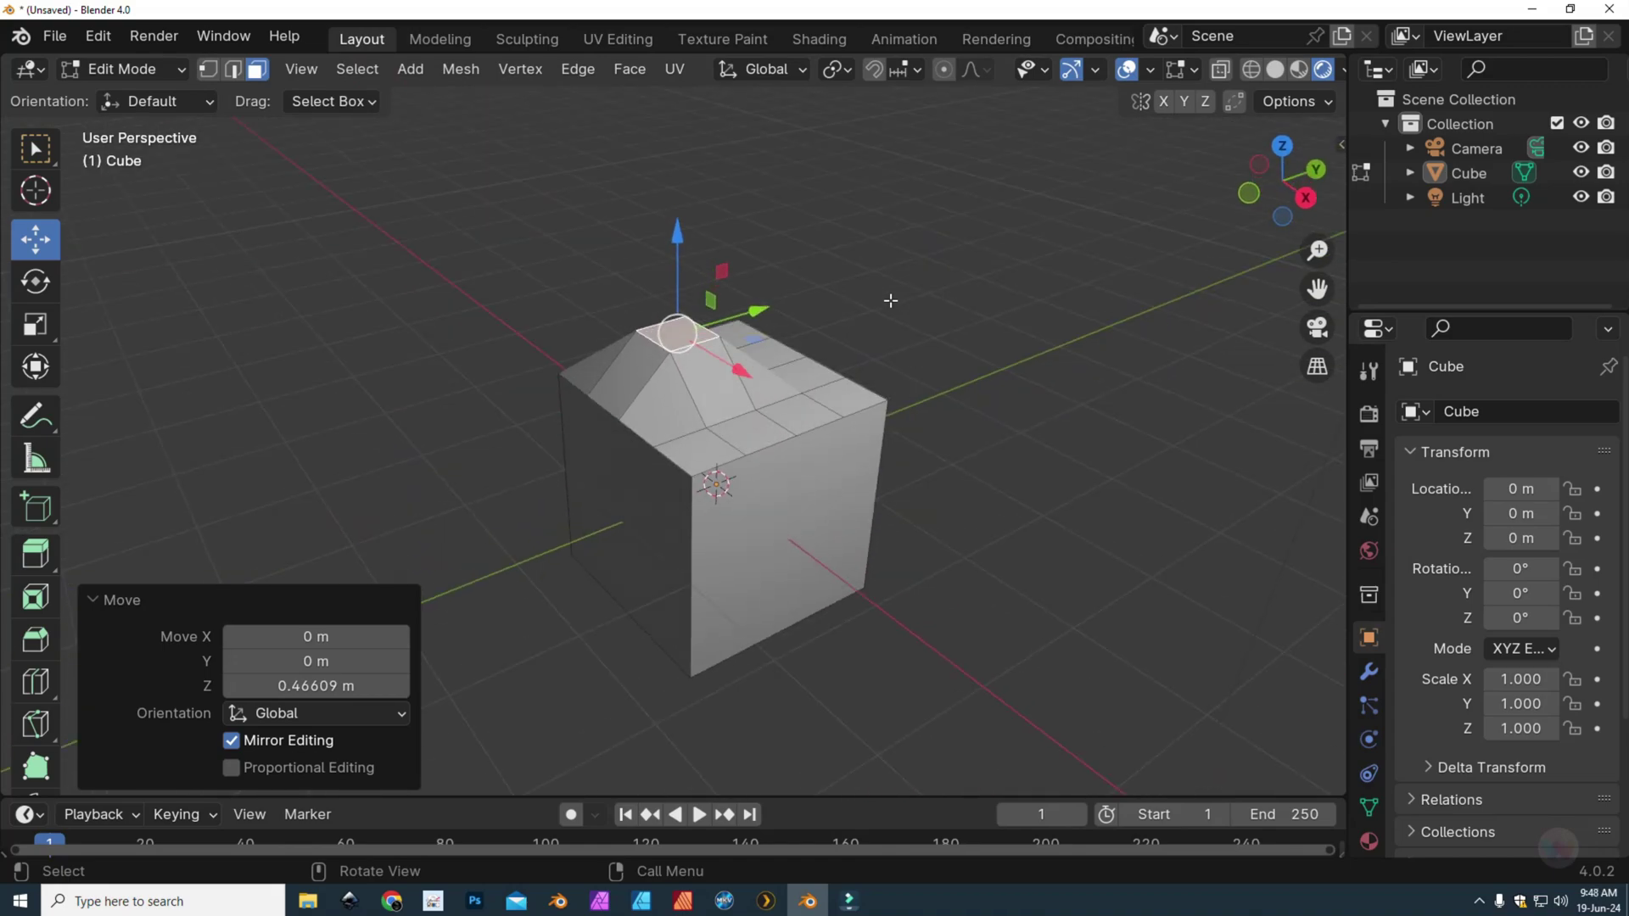
scroll(890, 300, "down", 4, "ctrl+alt")
scroll(890, 301, "up", 4, "ctrl+alt")
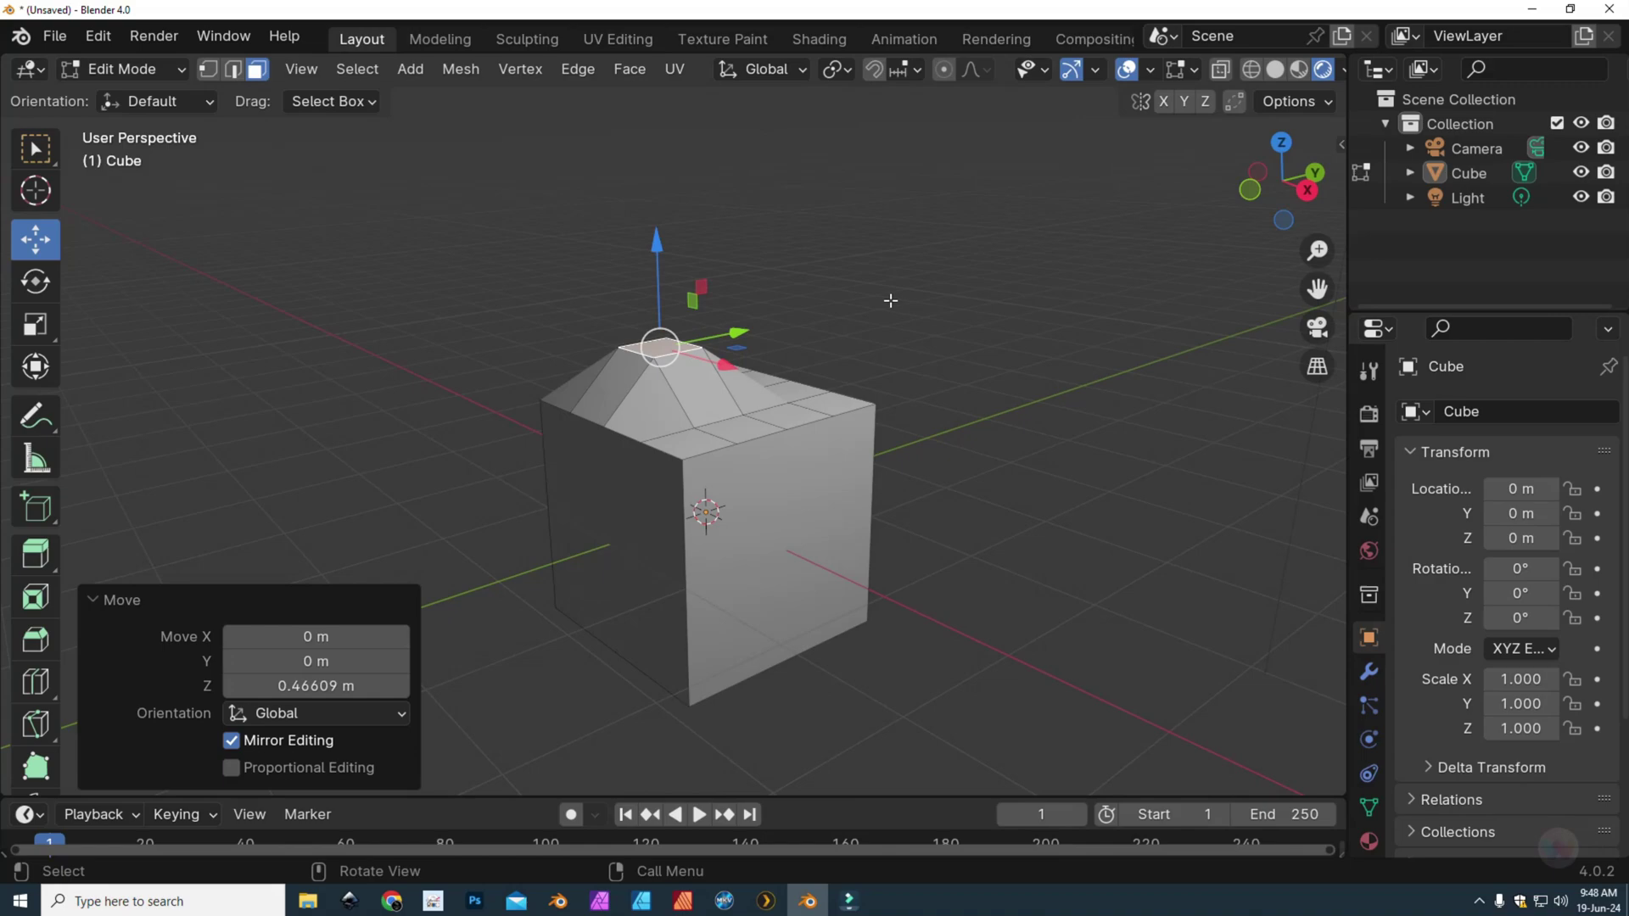
Step: Undo the face move and the subdivision of the top face, and clear the selection
left_click(418, 436)
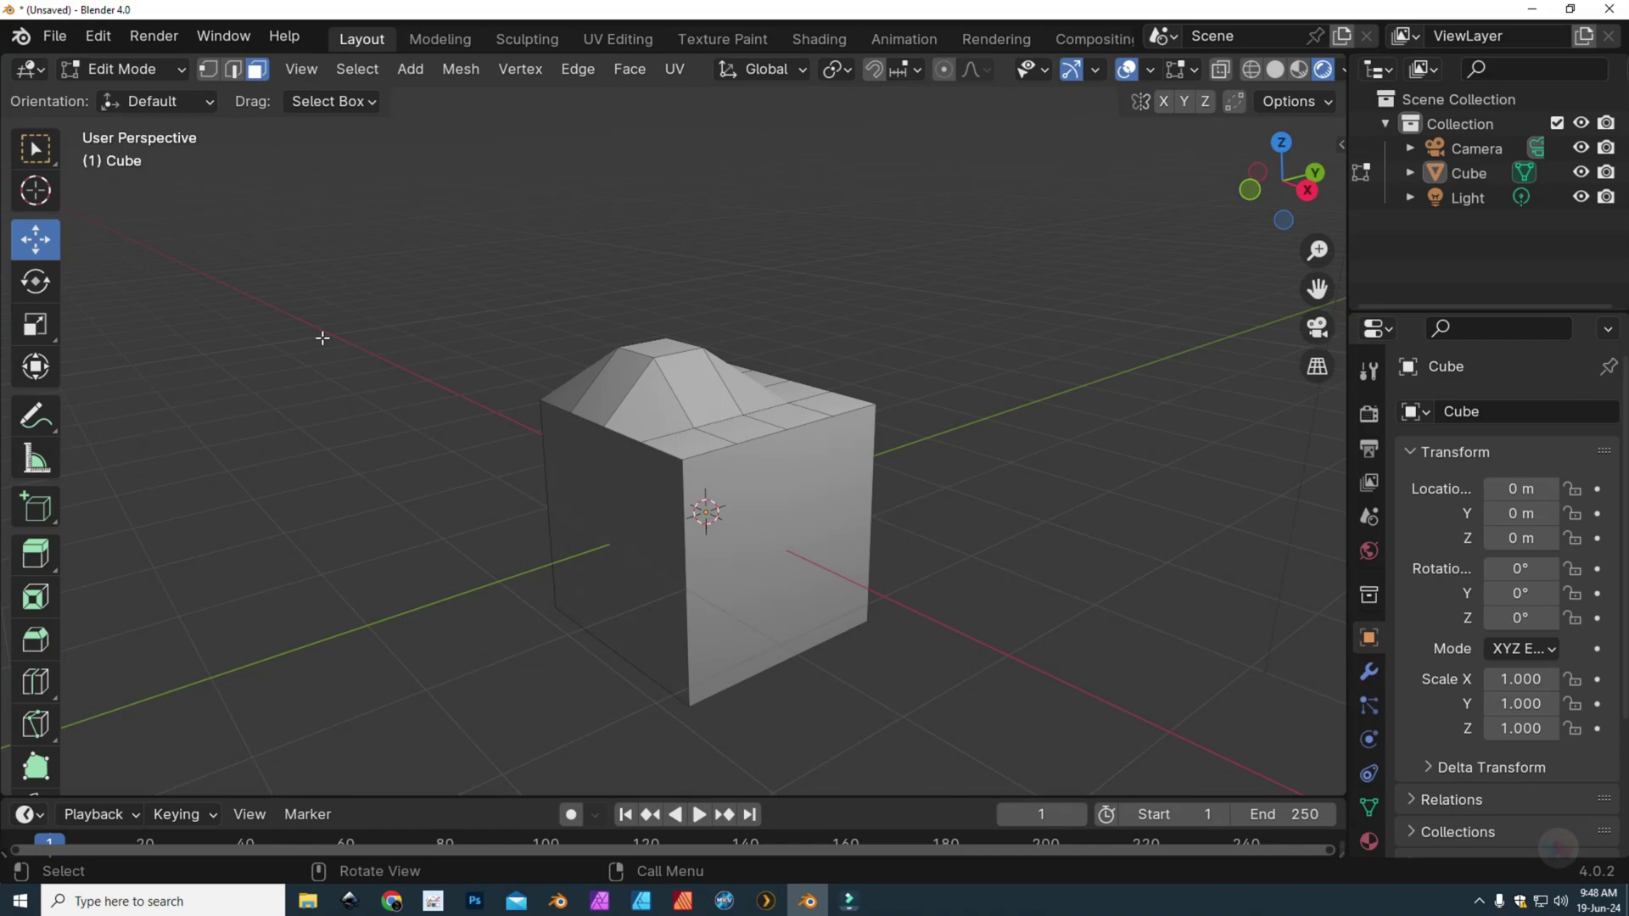
key("ctrl+z")
key("ctrl+z")
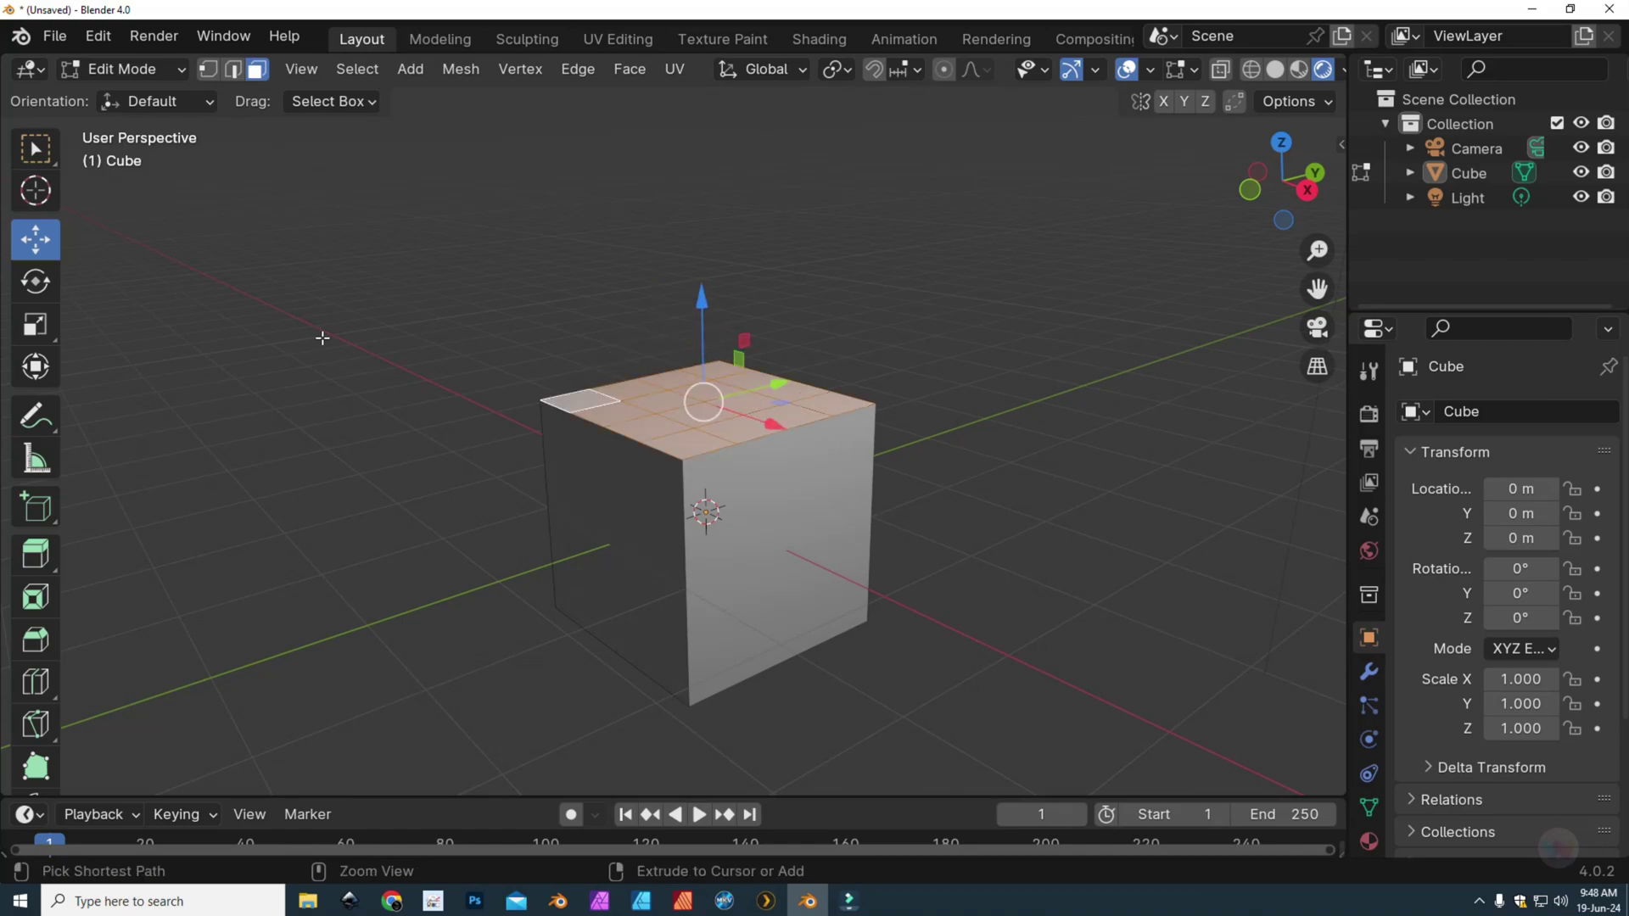
left_click(390, 450)
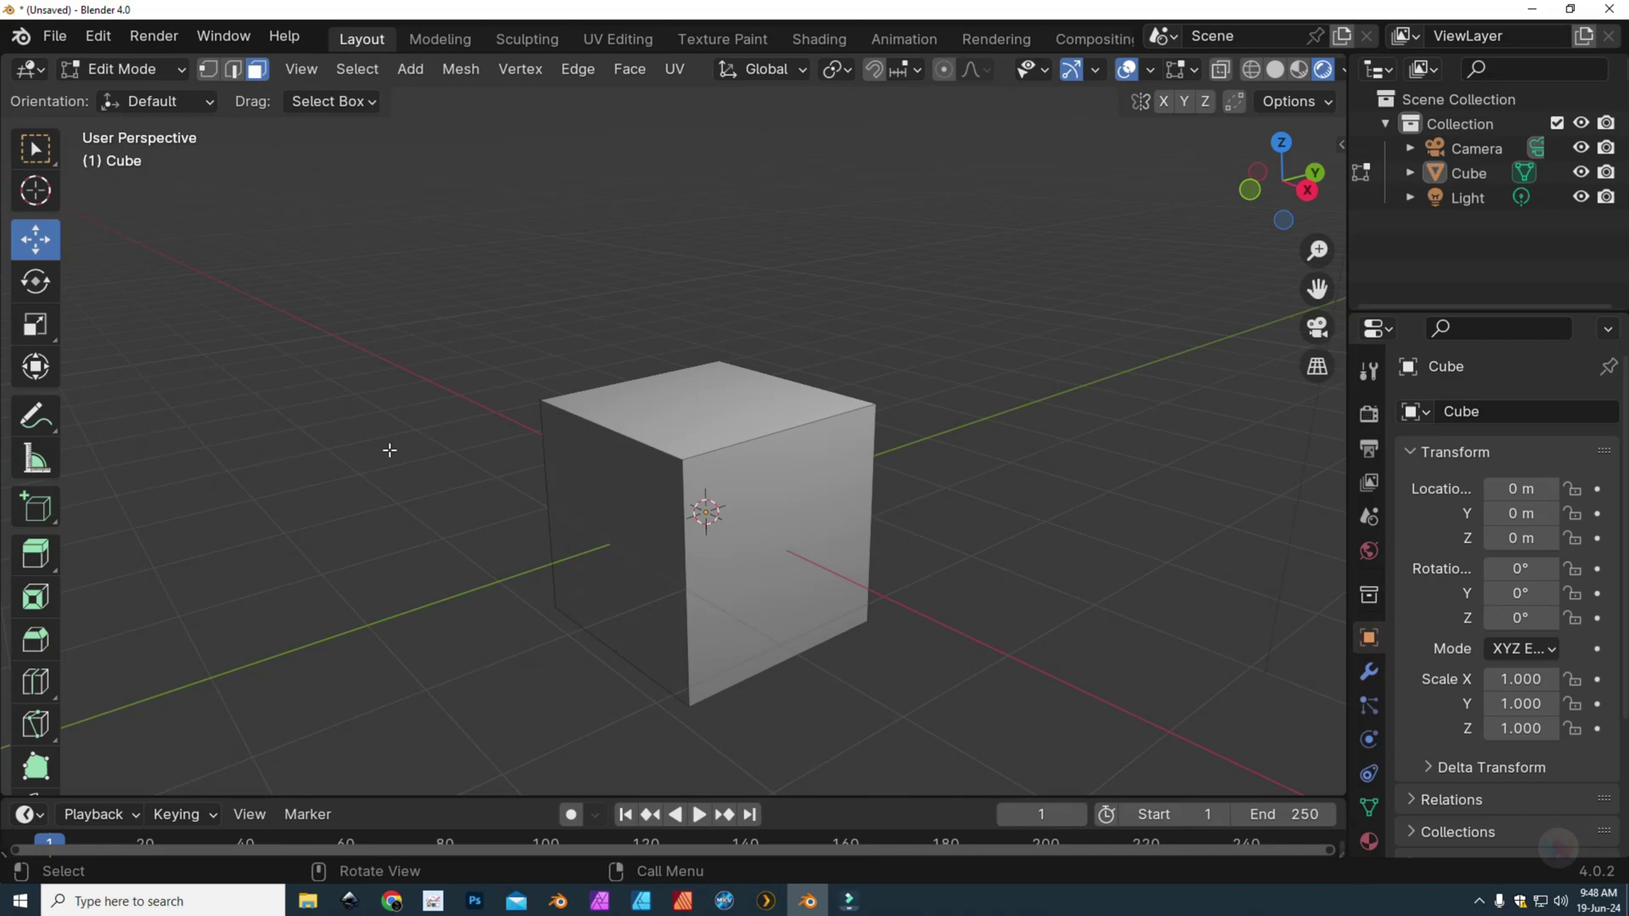
Step: Turn on snapping and add two centred vertical loop cuts that cross on the cube's top face
left_click(36, 684)
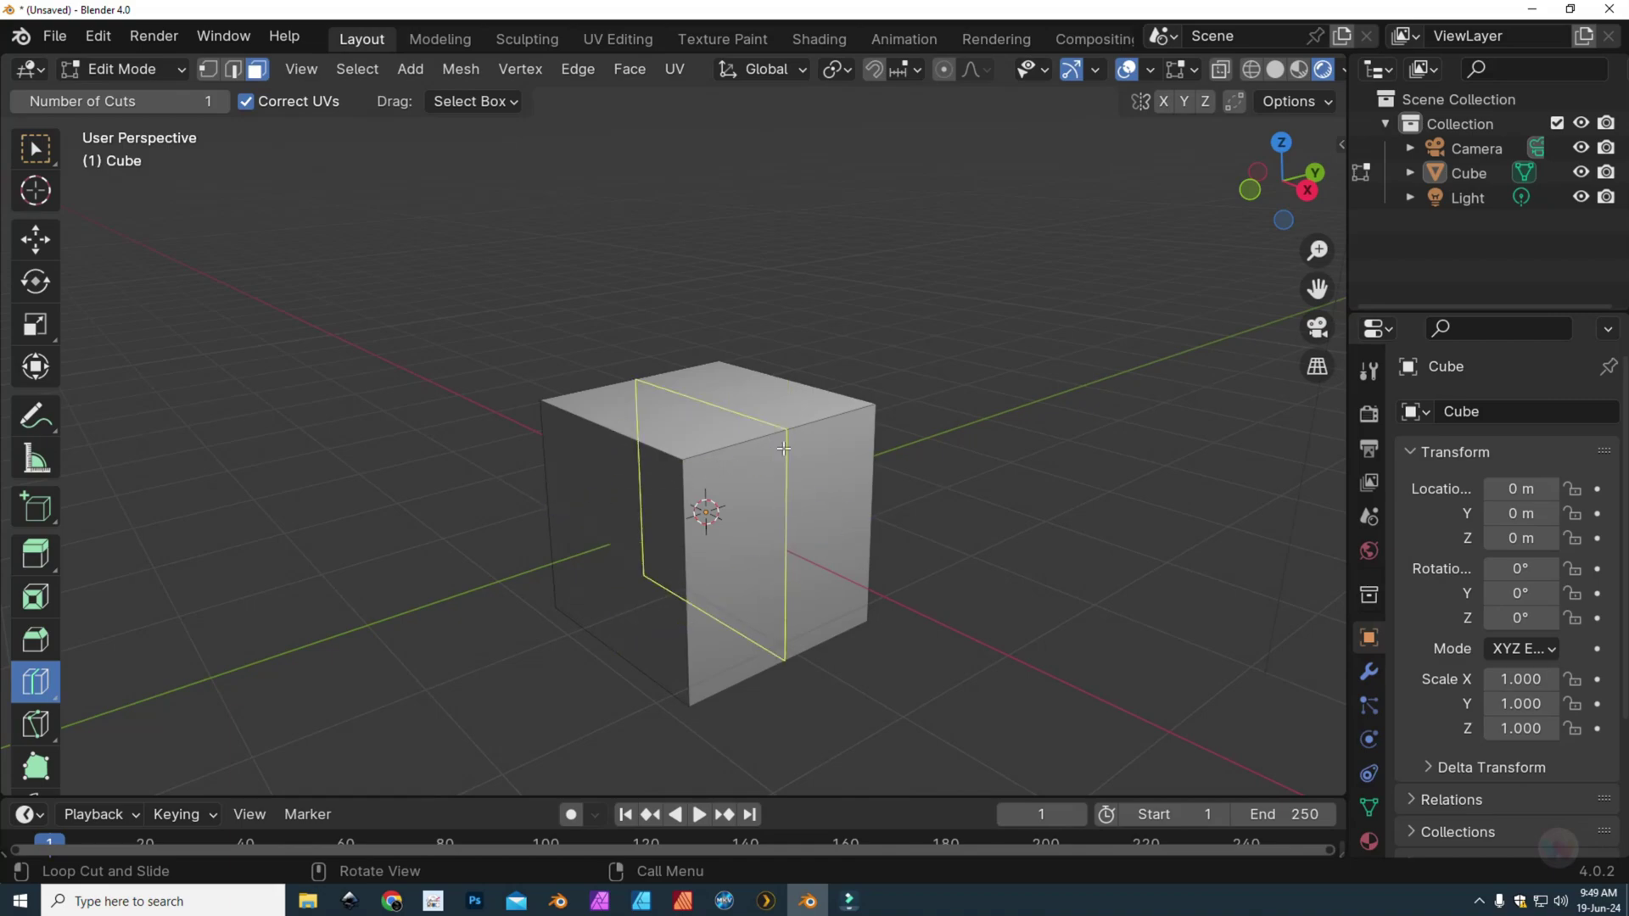
left_click(873, 71)
left_click(779, 433)
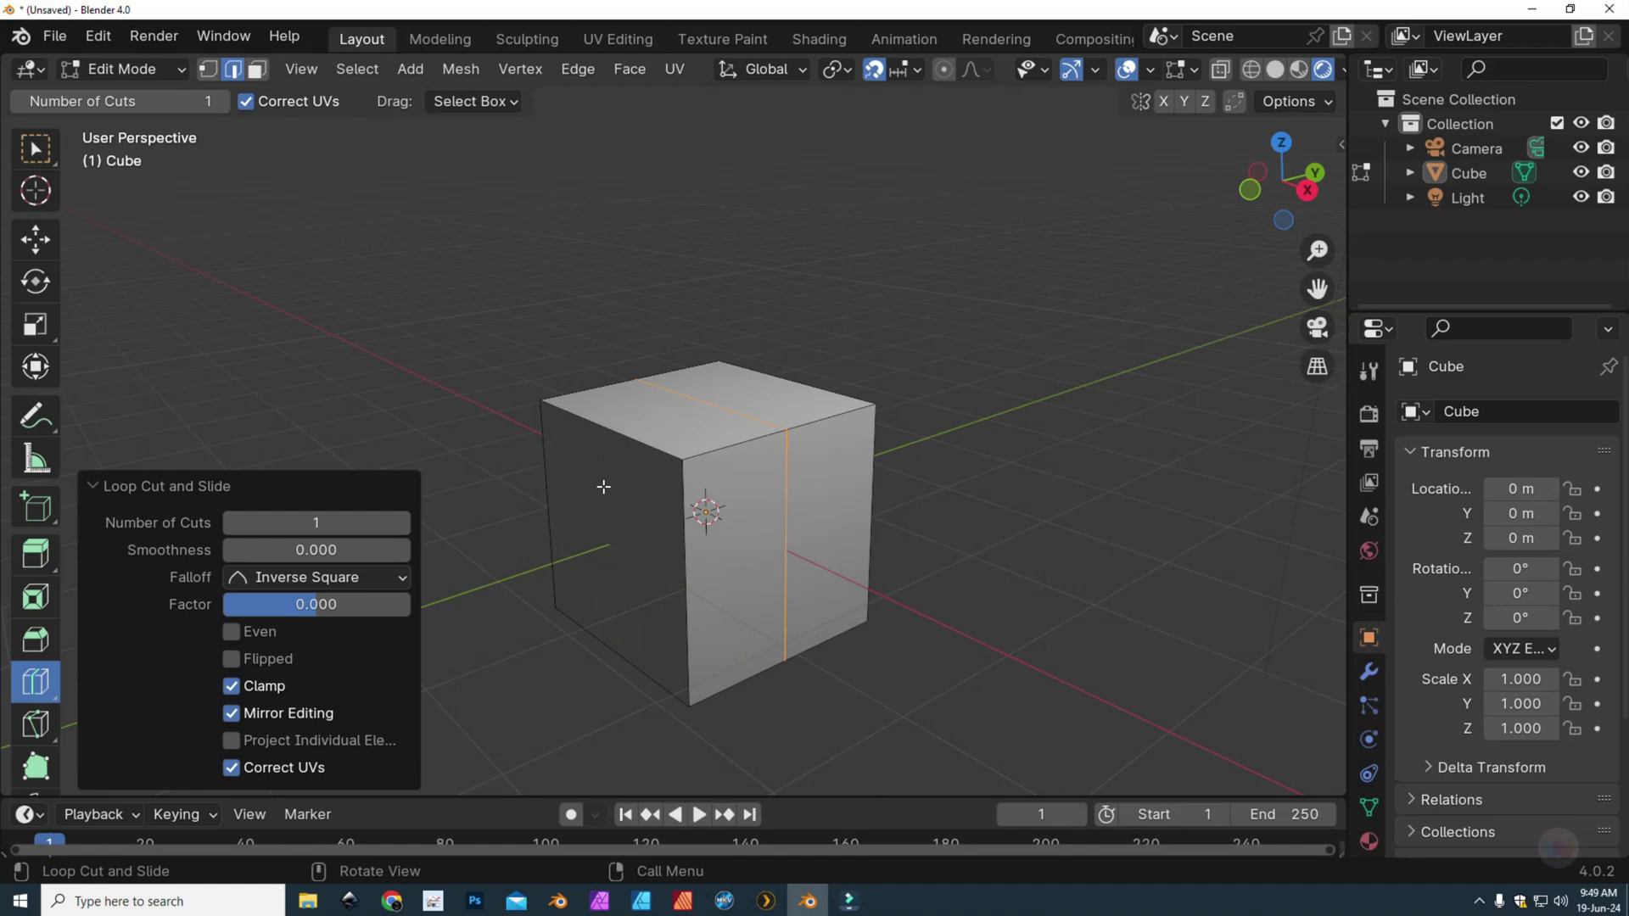
left_click(604, 441)
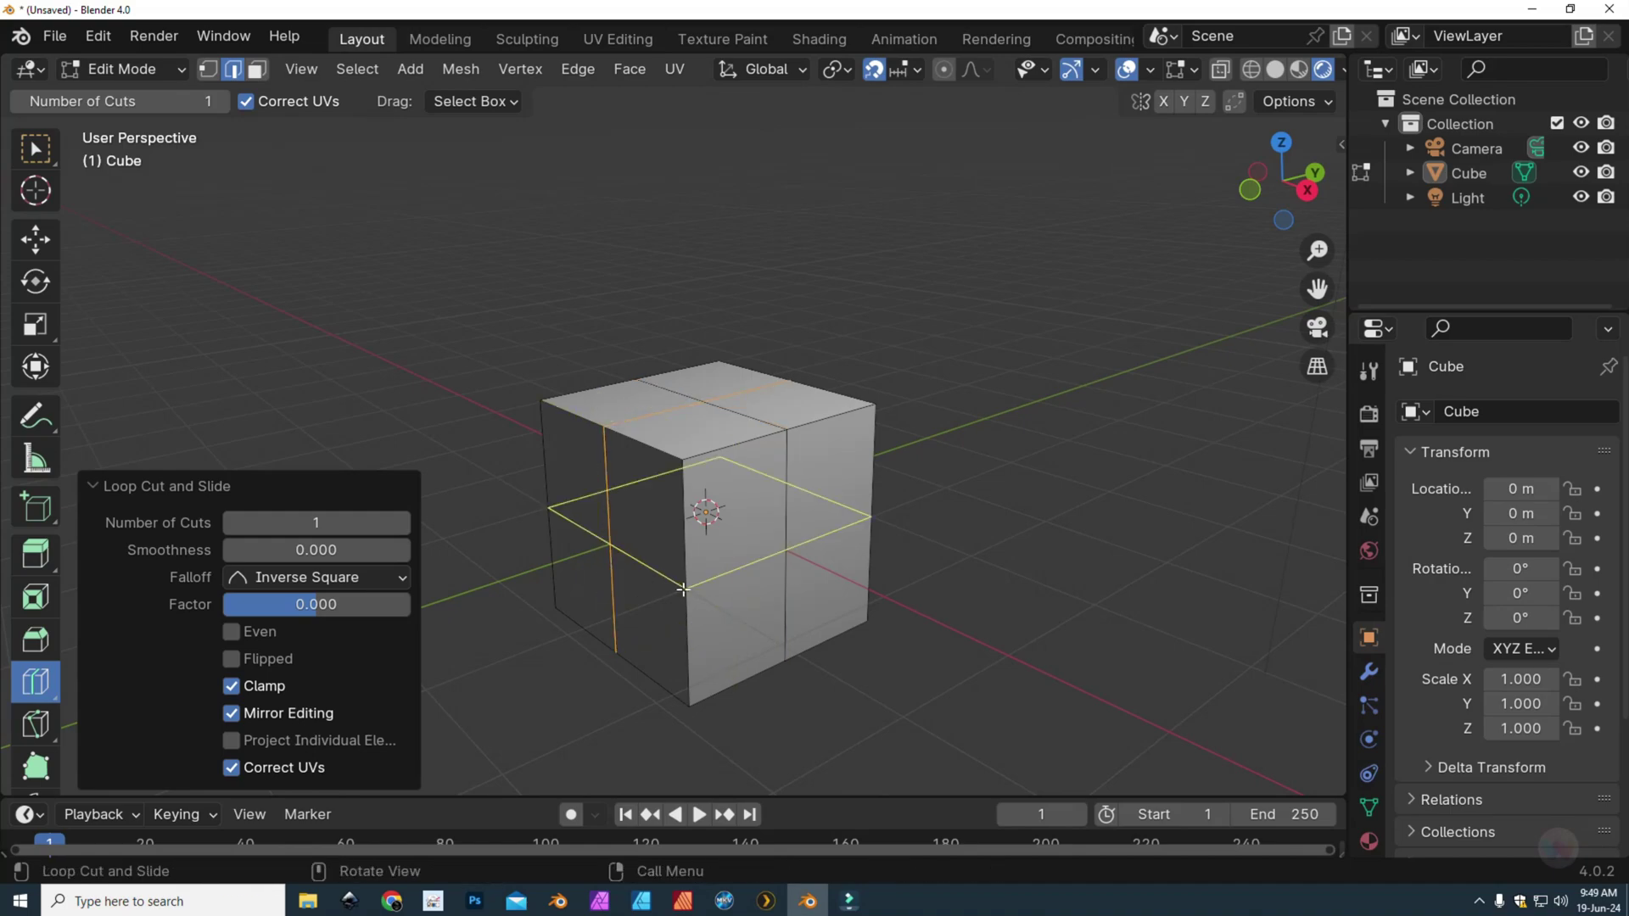
Step: Add a horizontal loop cut around the cube and slide it close to the top edge with a factor of -0.8
left_click_drag(684, 560, 677, 672)
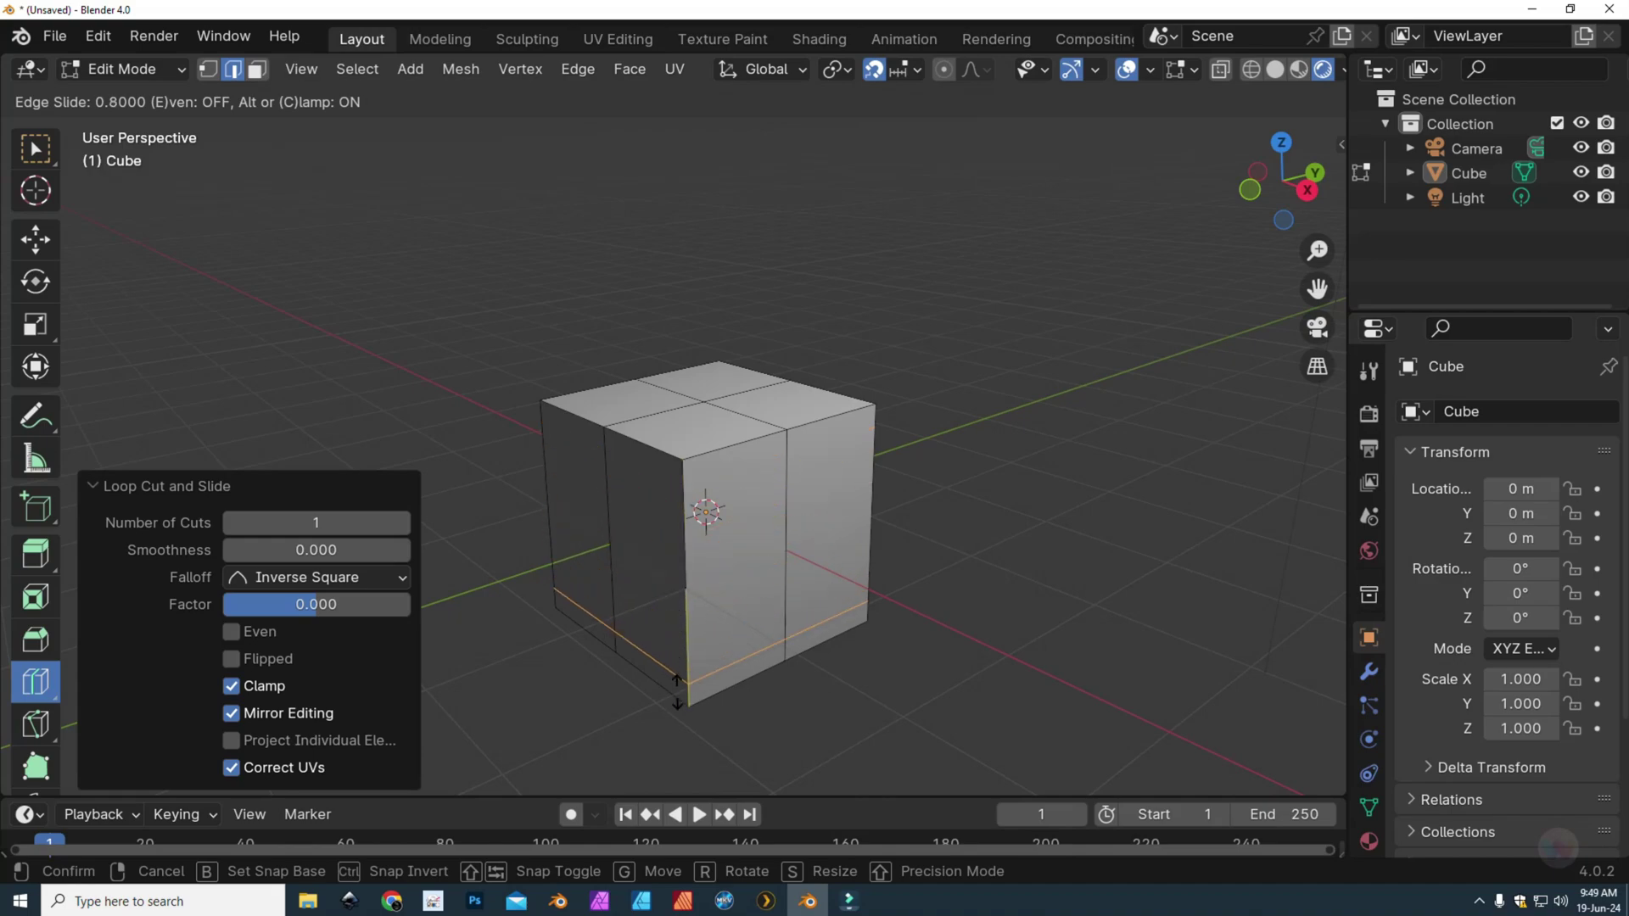
left_click_drag(677, 692, 683, 491)
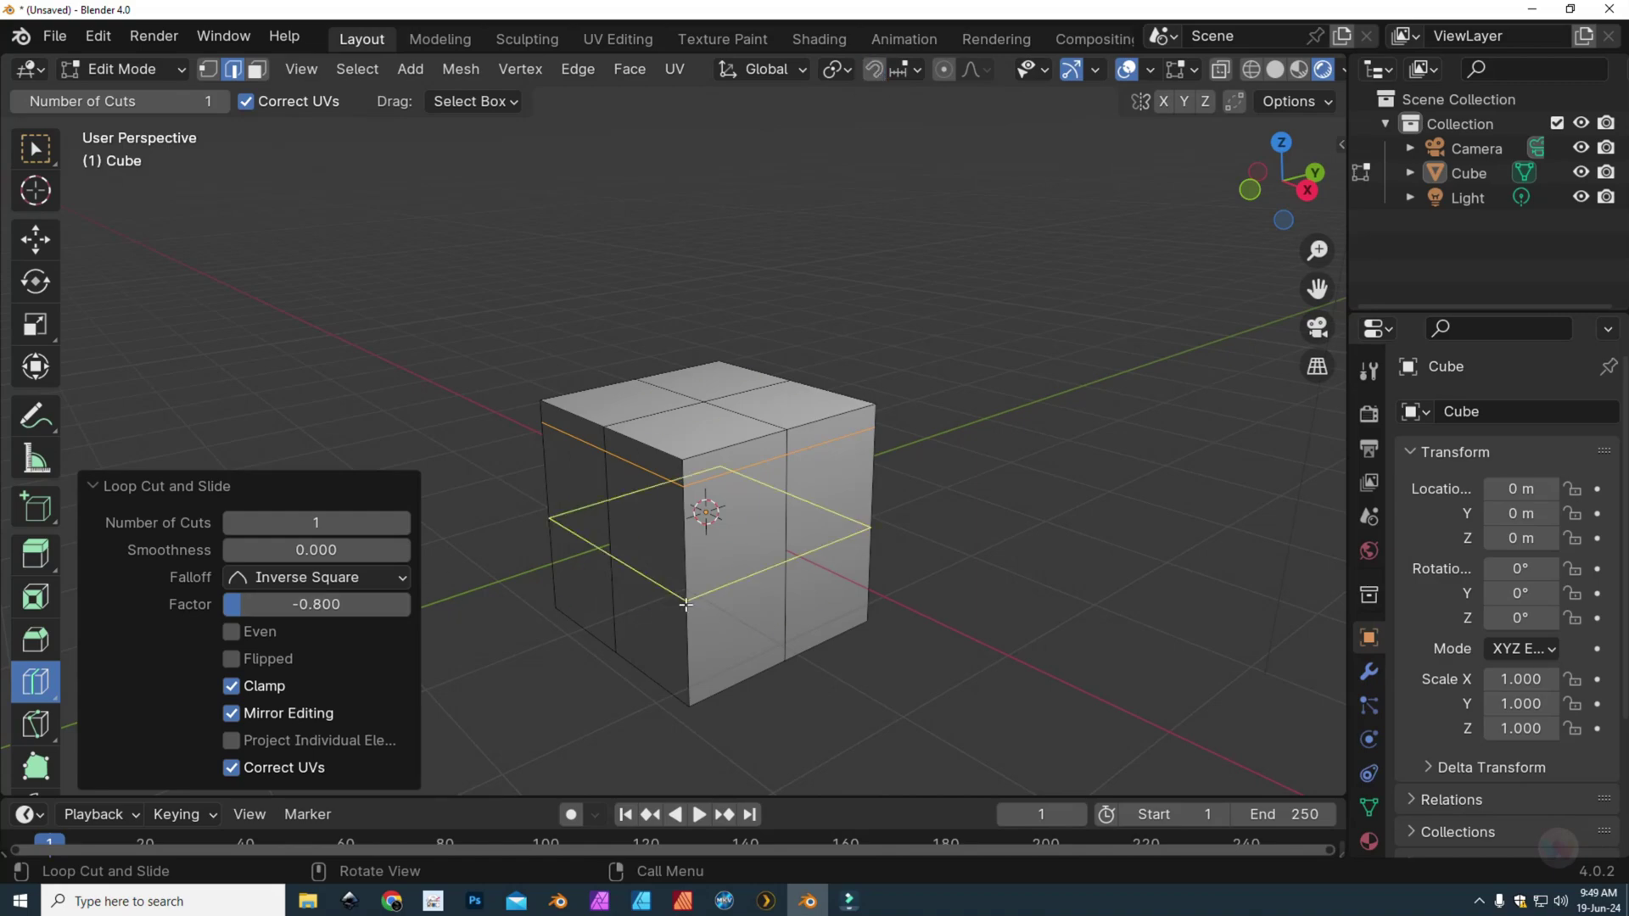
left_click_drag(683, 598, 689, 536)
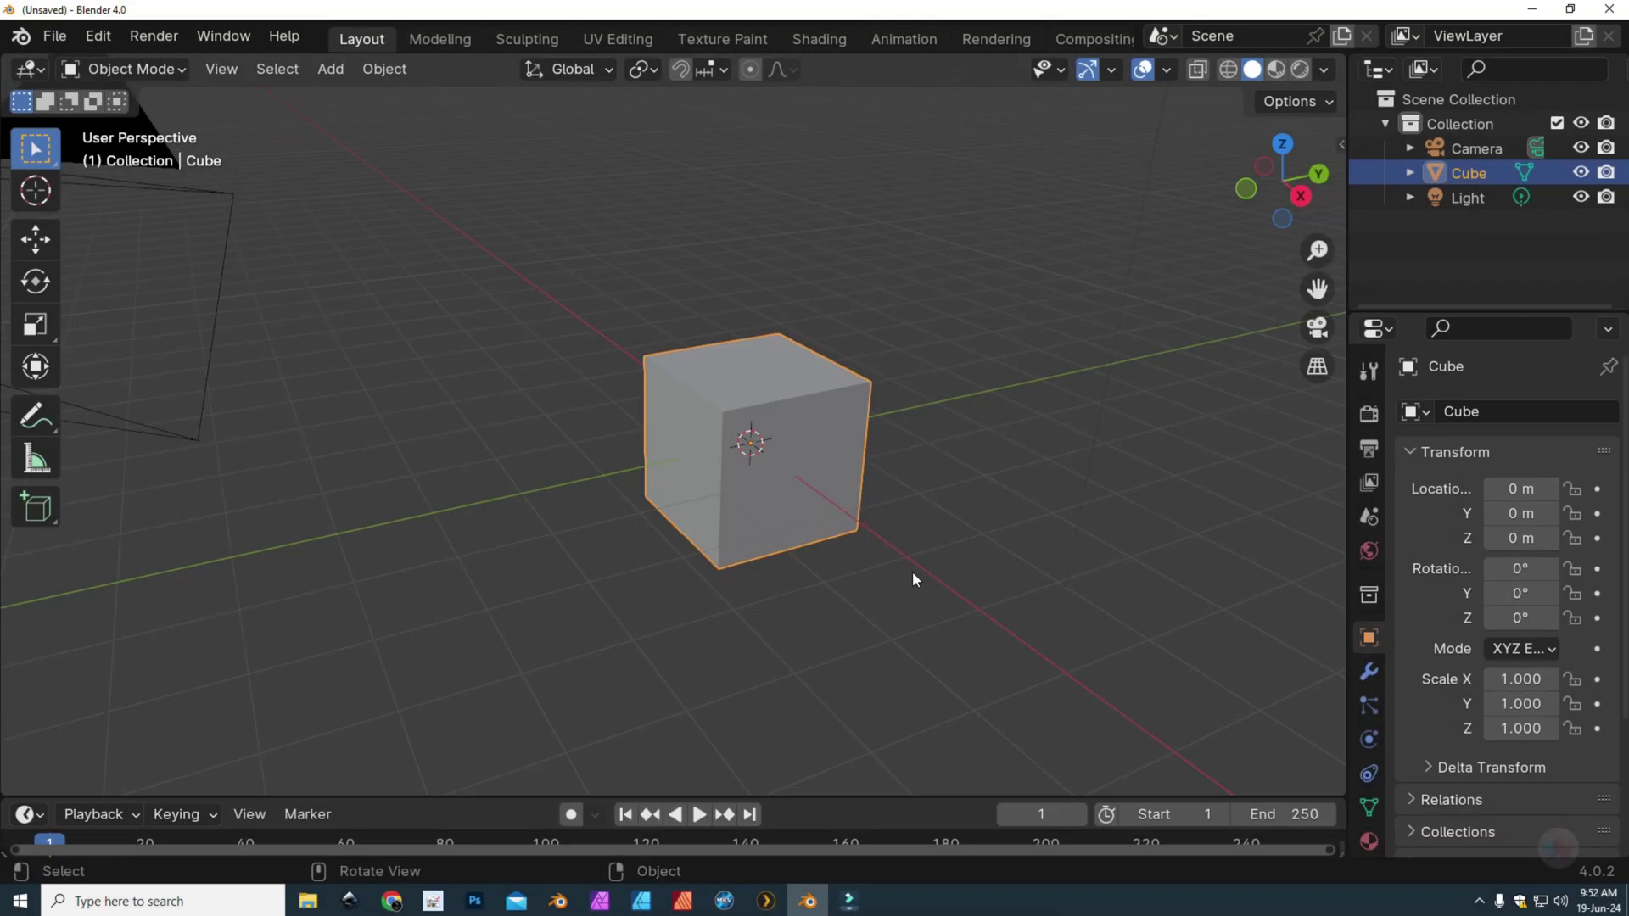
Step: Add a Subdivision Surface modifier to the cube and view the smoothed shape from another angle
middle_click_drag(913, 571, 825, 389)
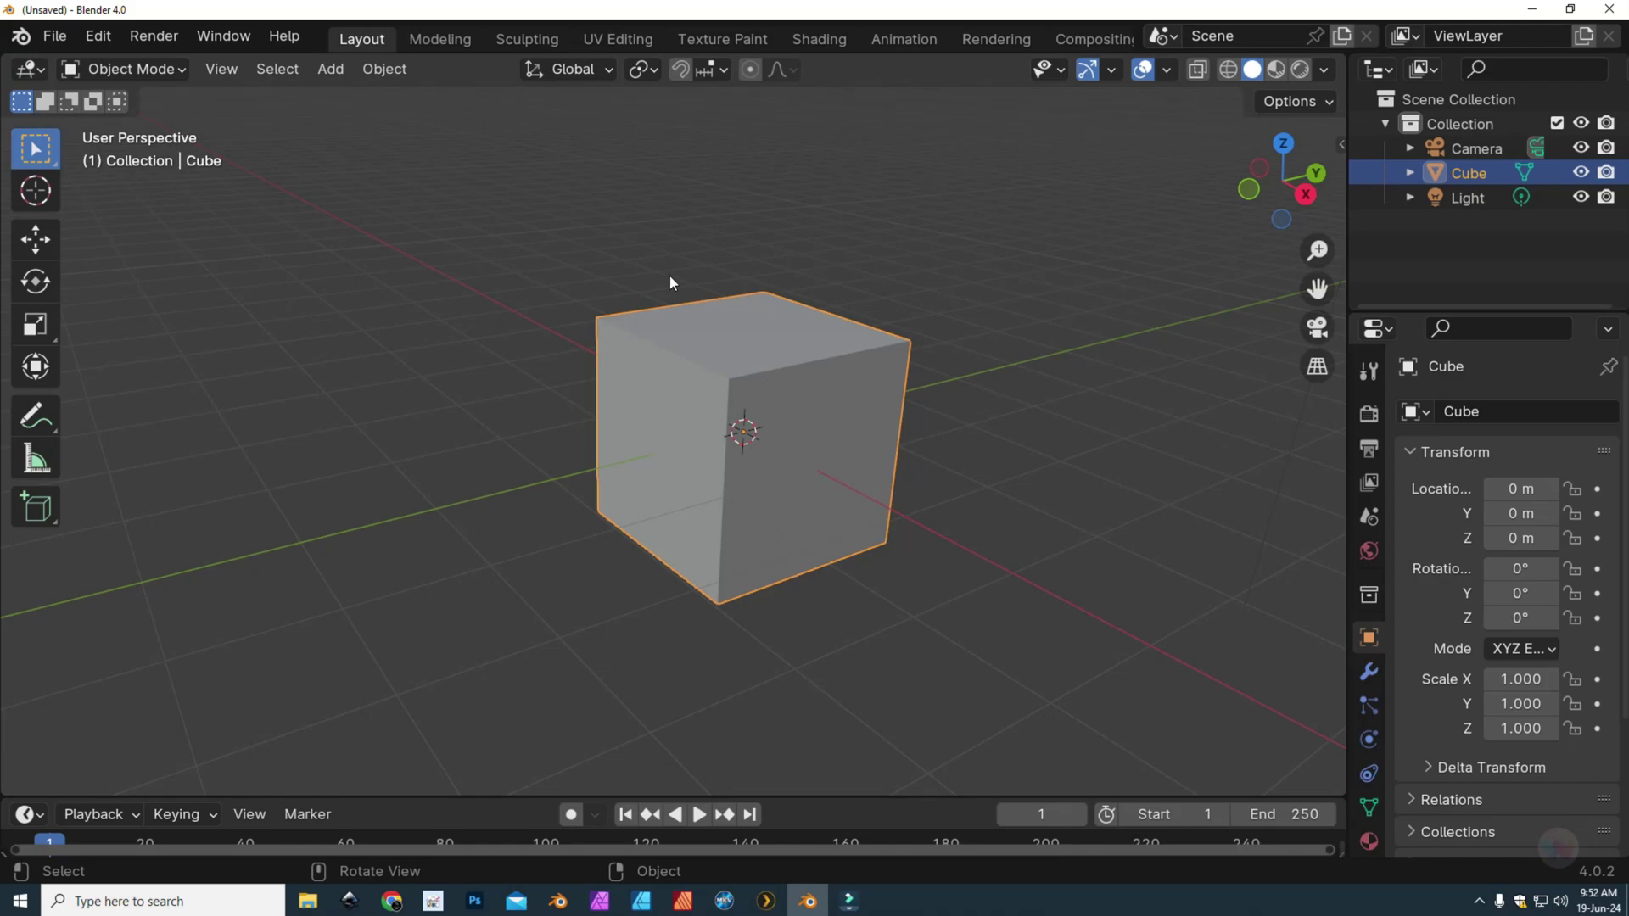
left_click(1369, 672)
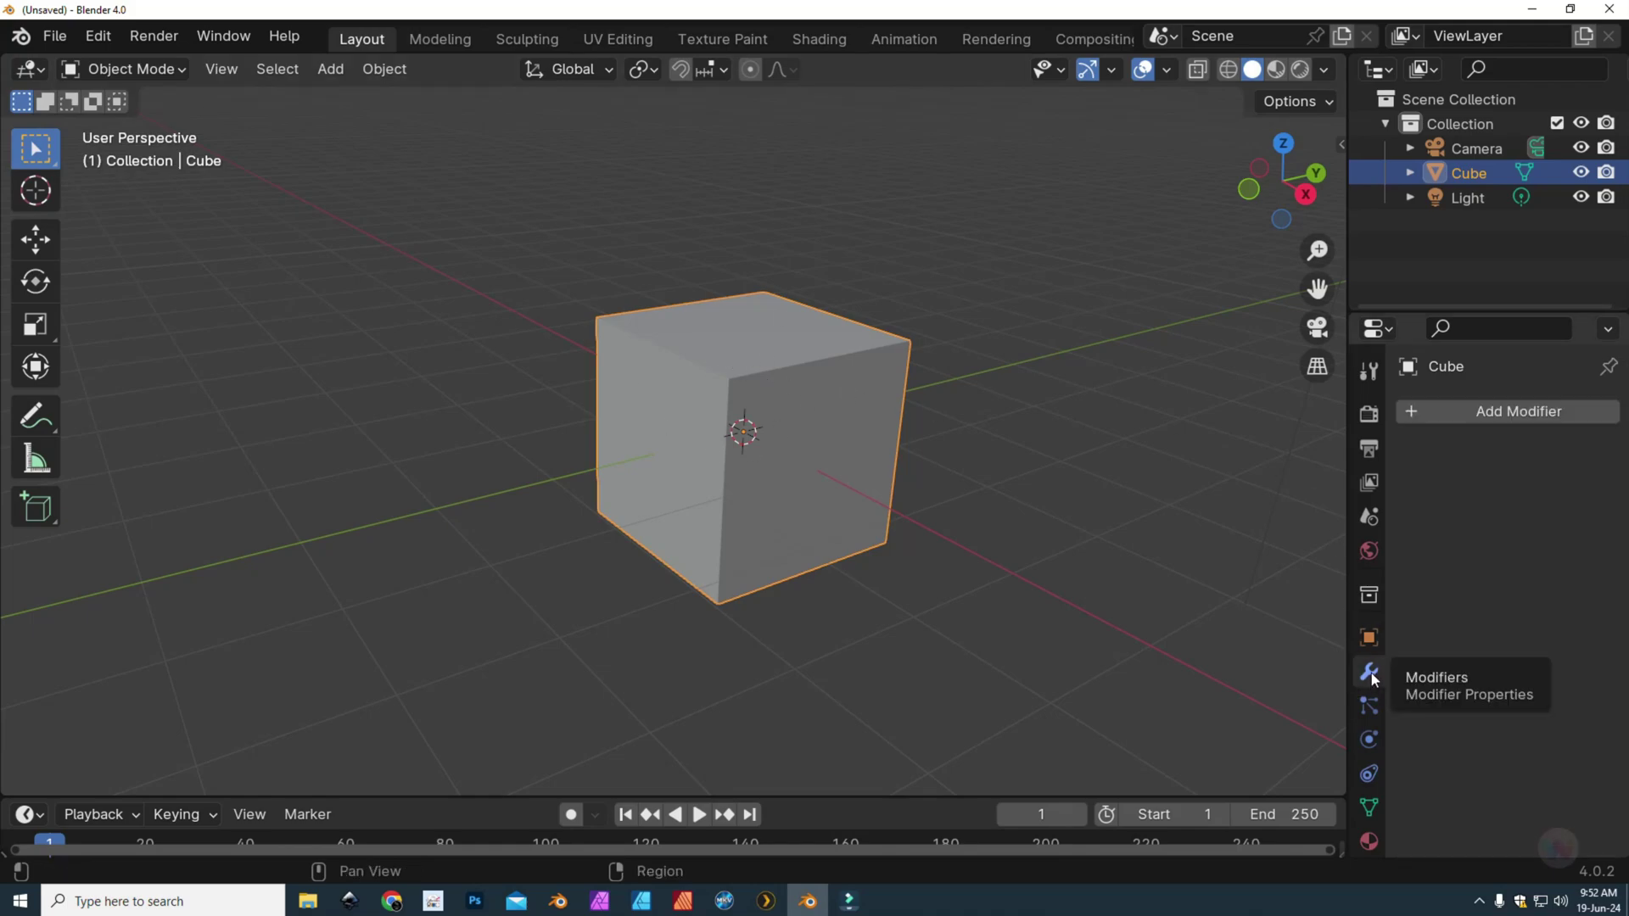
left_click(1514, 415)
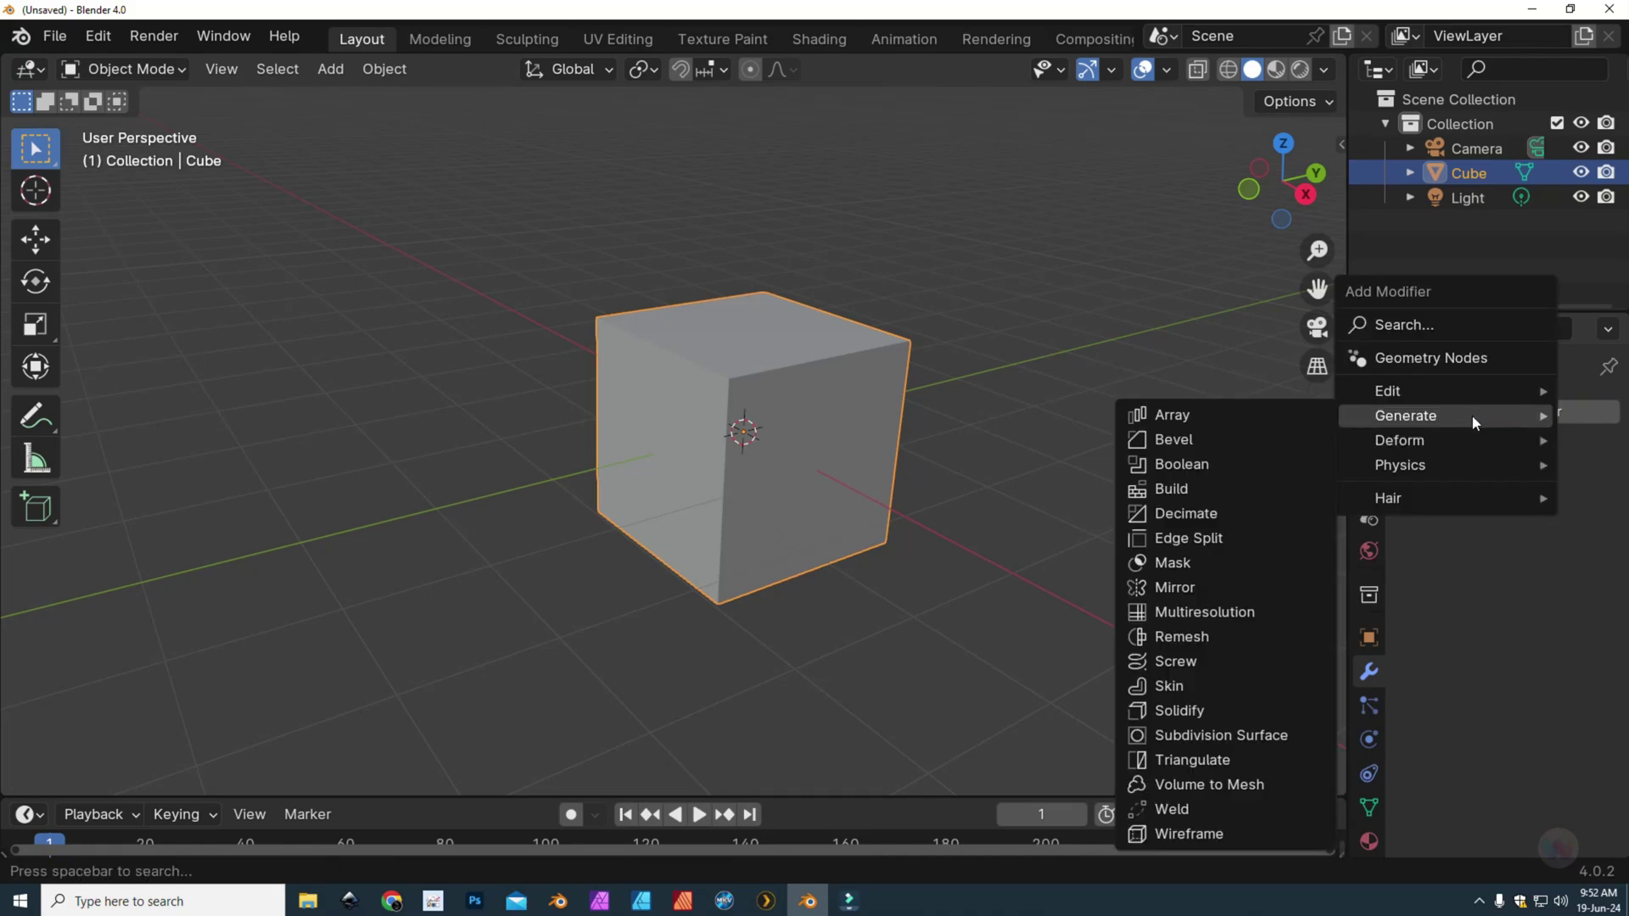
left_click(1233, 736)
middle_click_drag(1142, 694, 1046, 629)
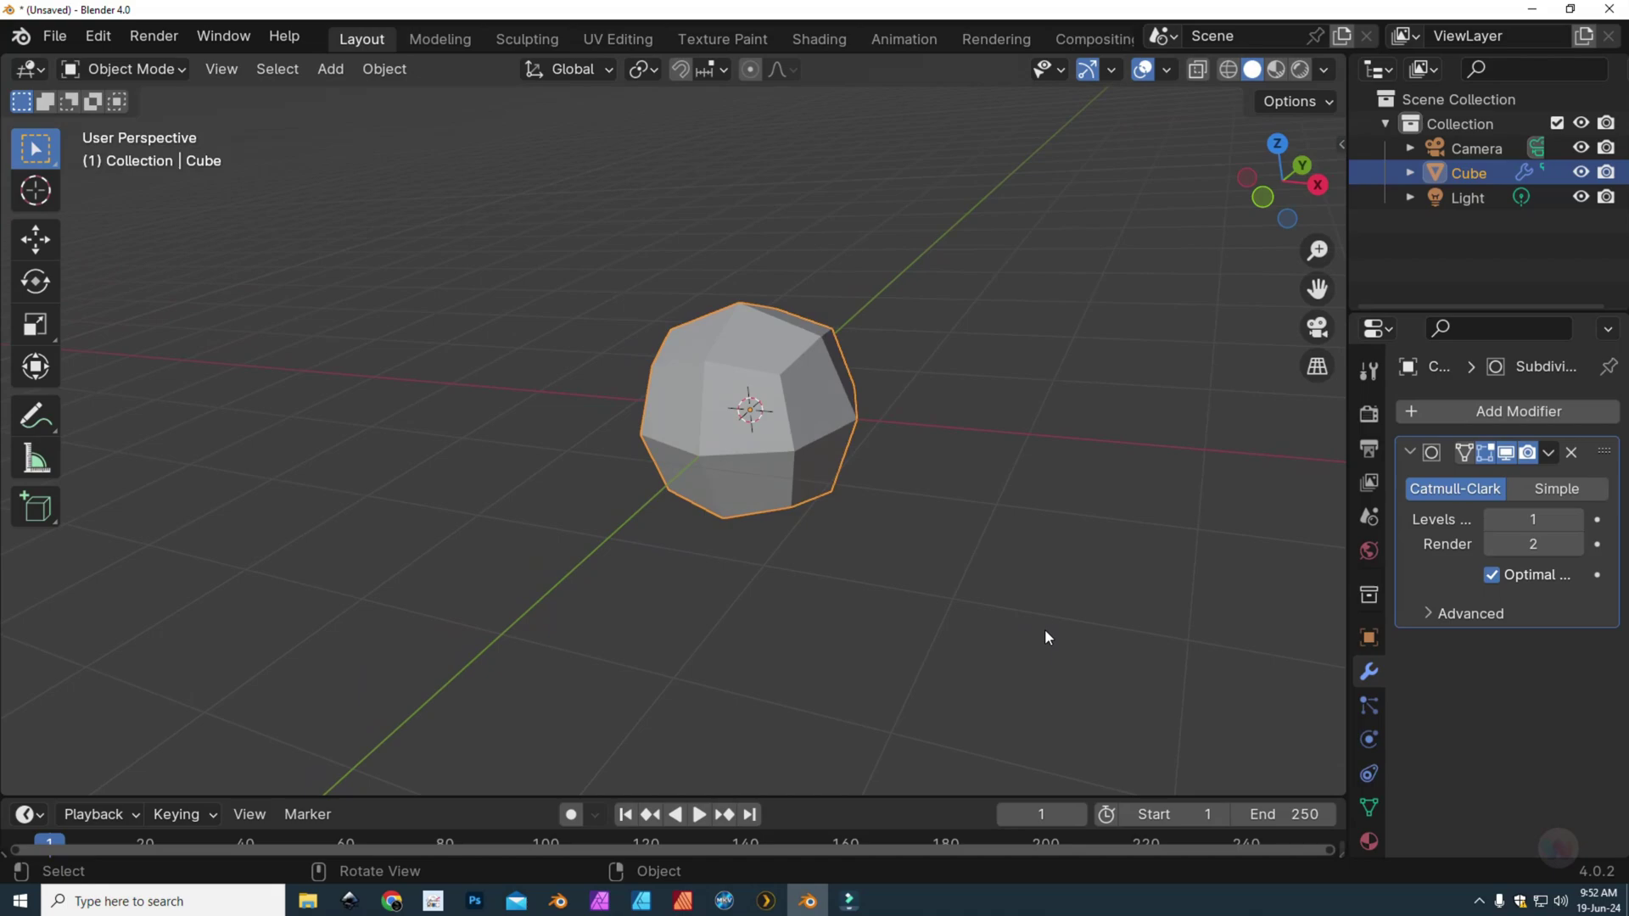
Step: View the subdivided cube in right orthographic view and enter Edit Mode to compare it with the original cage
key("KP_4")
key("KP_4")
key("KP_4")
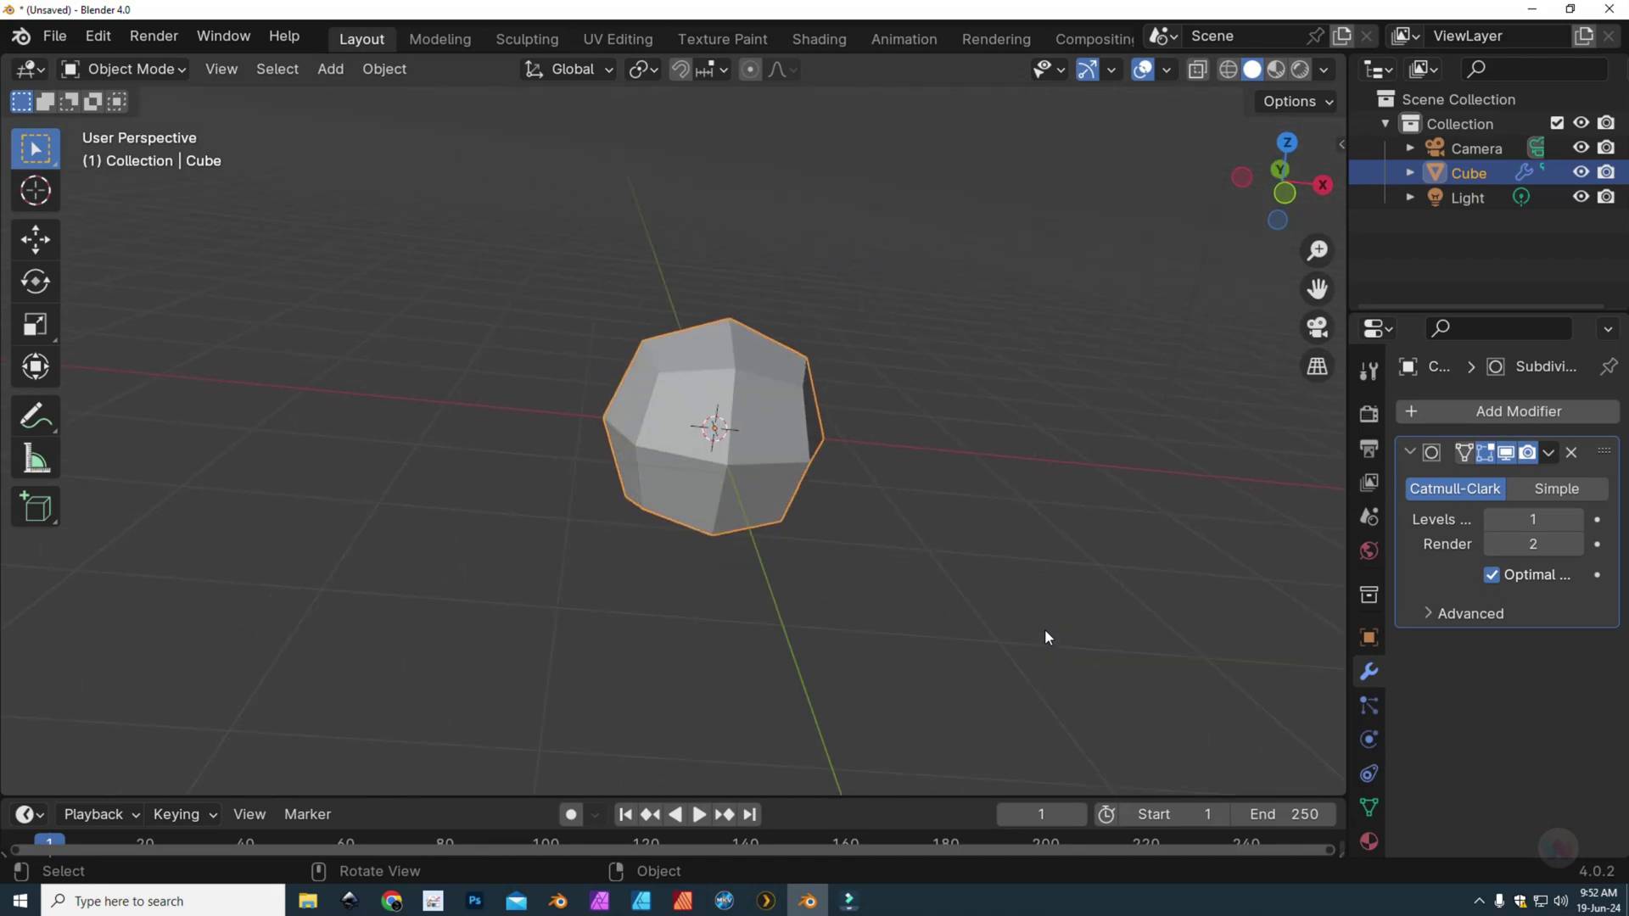
key("KP_3")
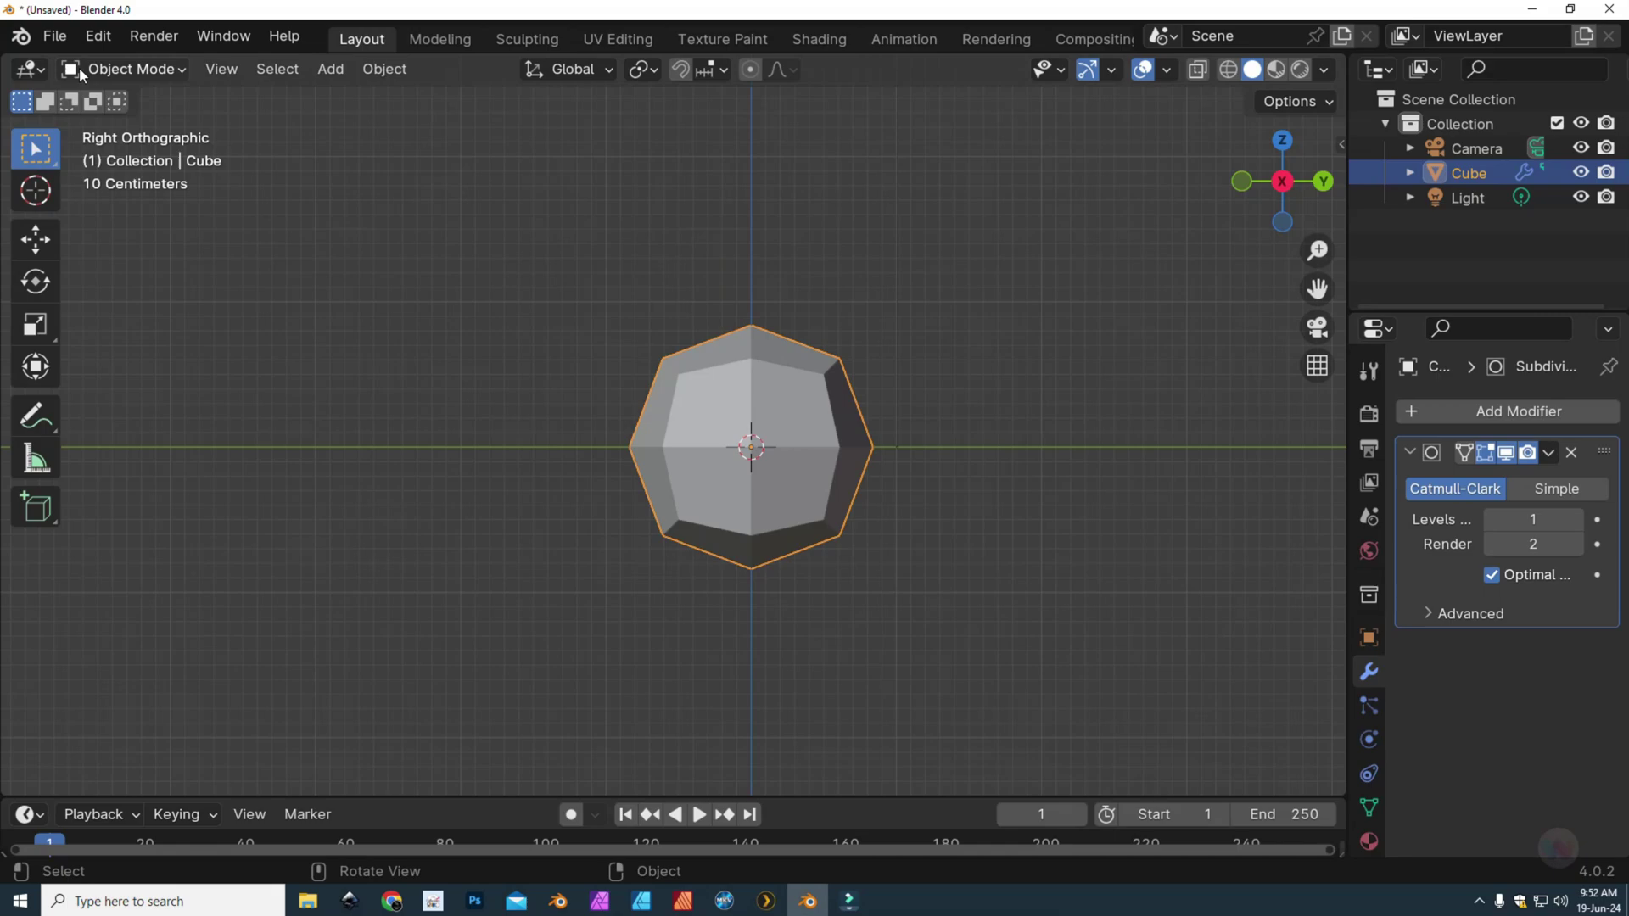
left_click(167, 73)
left_click(154, 127)
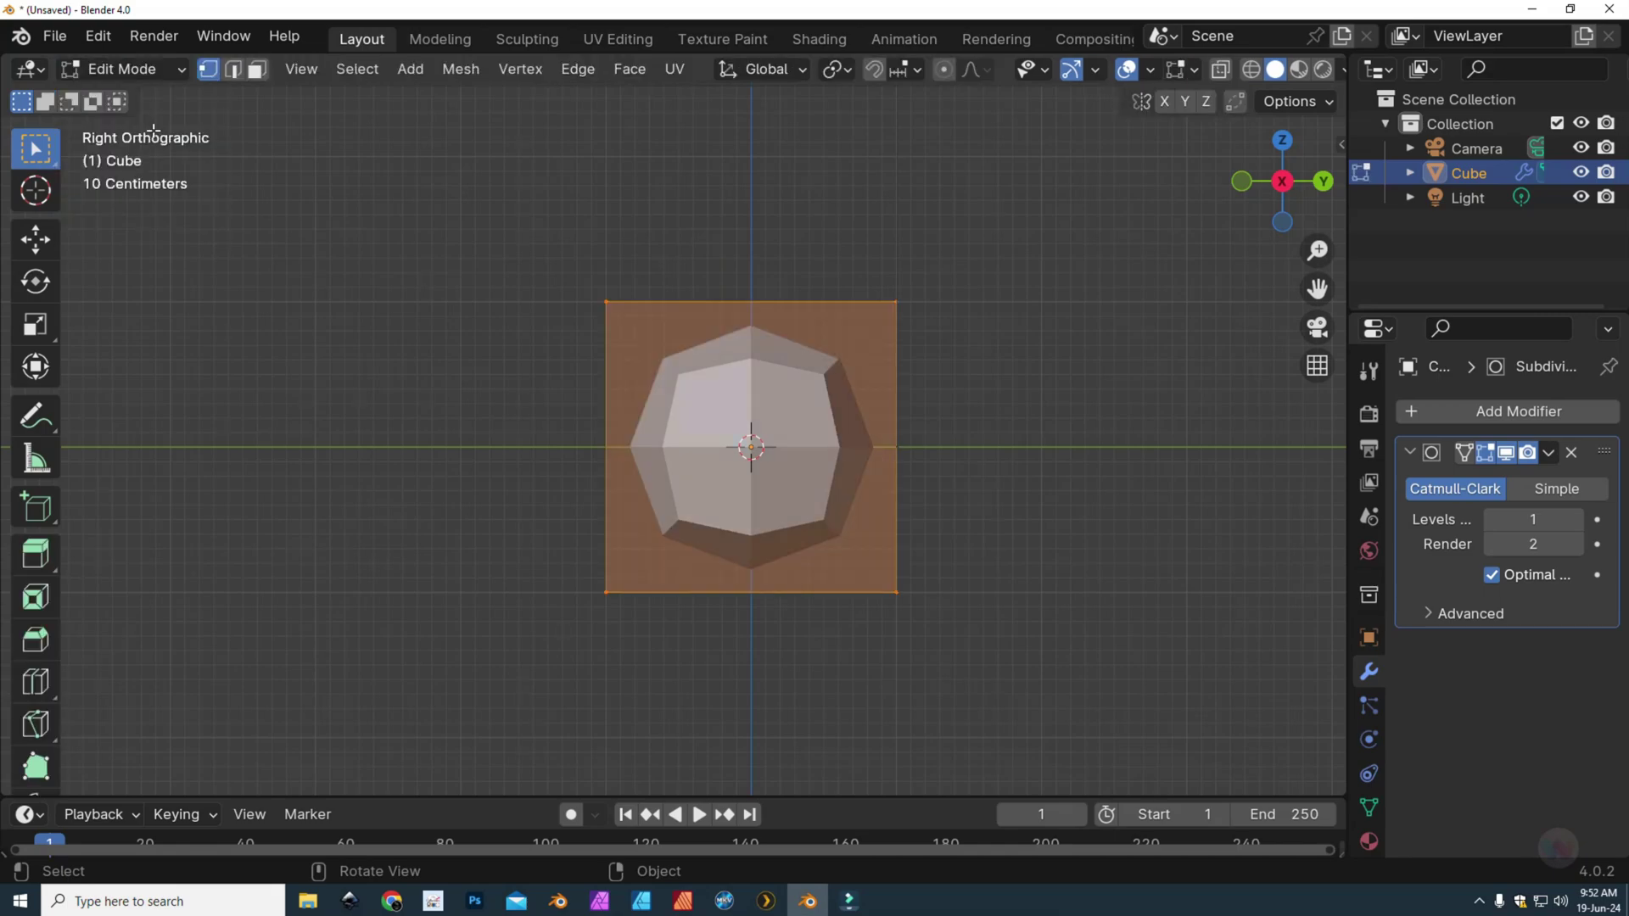
Step: Annotate one corner of the cube's outline with a triangle between edge midpoints, crosses at its corner and diagonal, and lines to the smoothed vertex
left_click(35, 415)
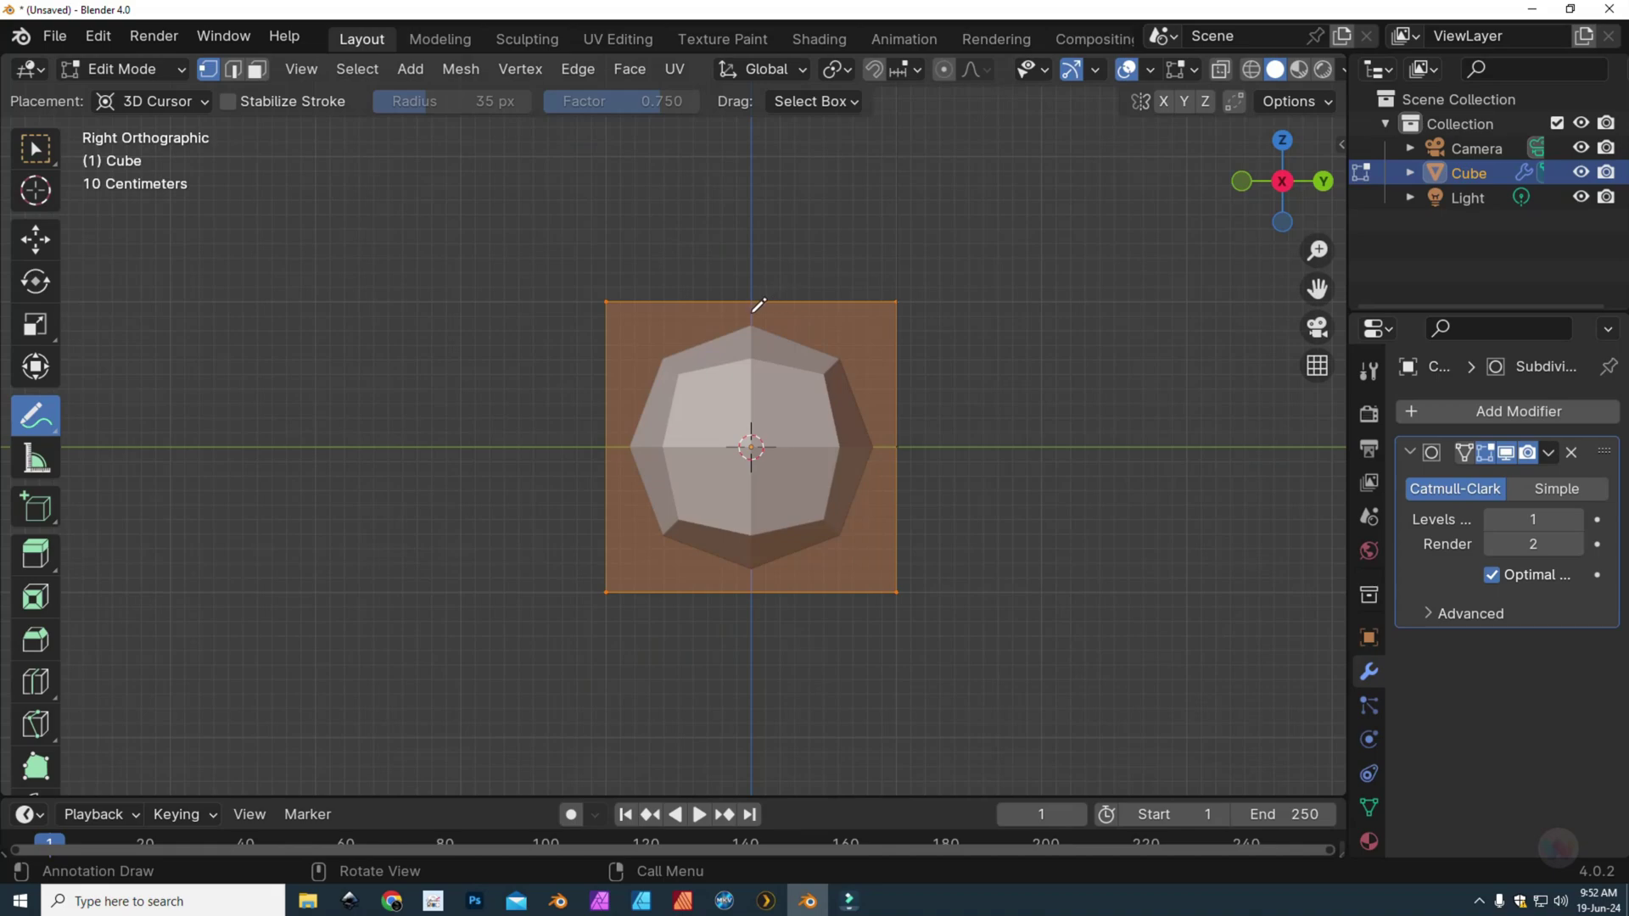
left_click_drag(758, 306, 895, 309)
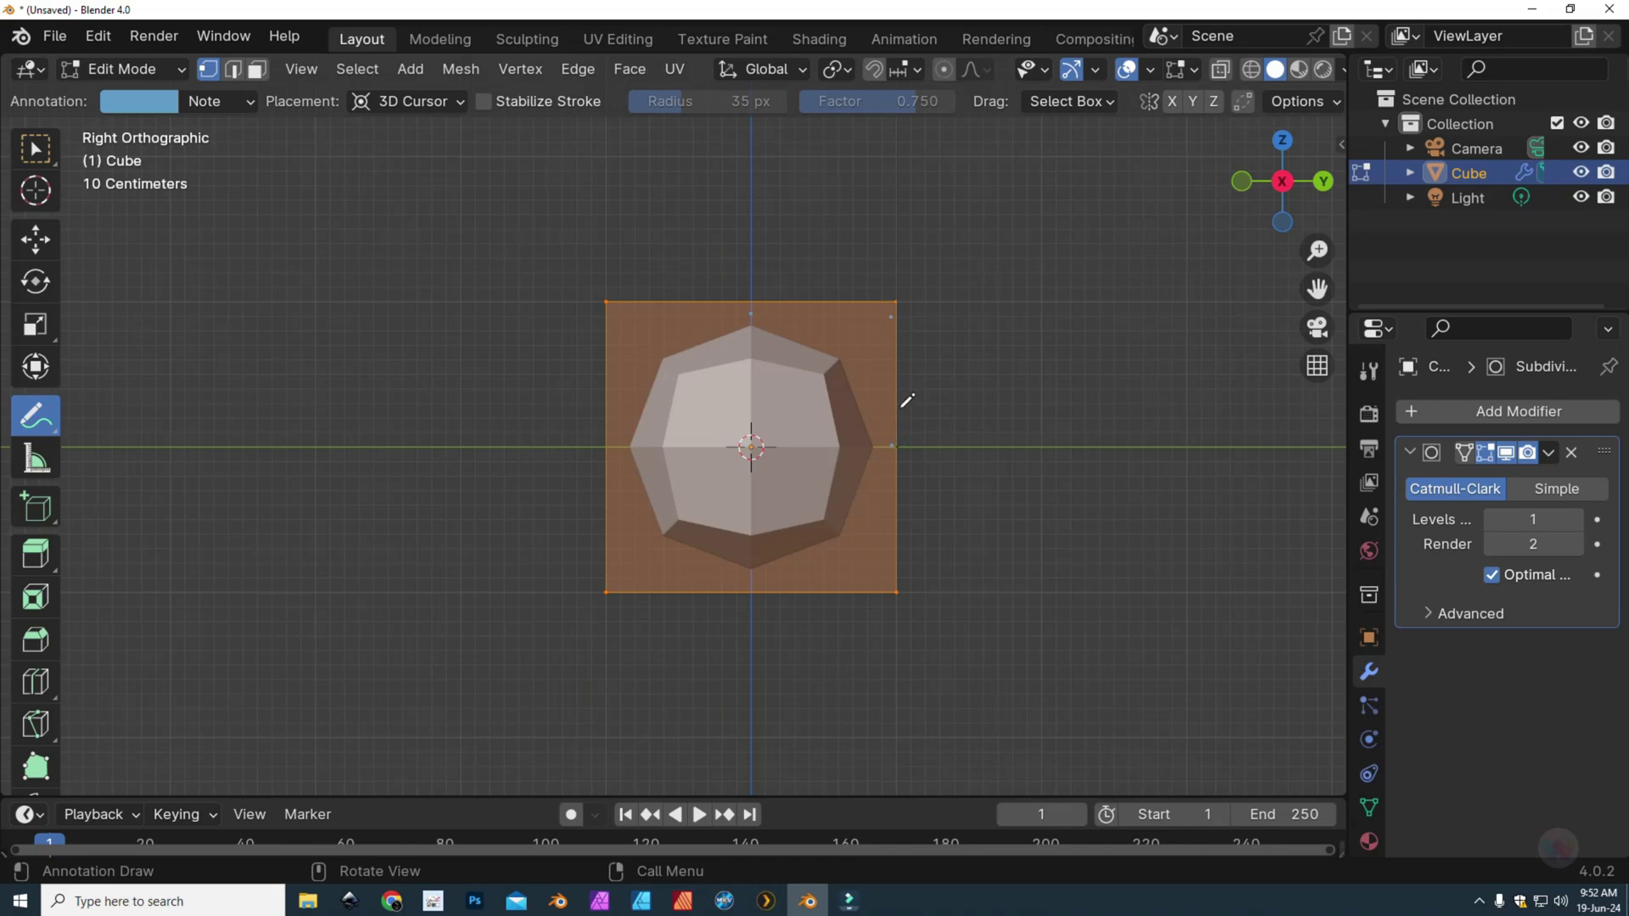
mouse_move(751, 318)
left_mouse_down()
mouse_move(889, 320)
mouse_move(891, 441)
left_mouse_up()
left_click_drag(752, 329, 892, 448)
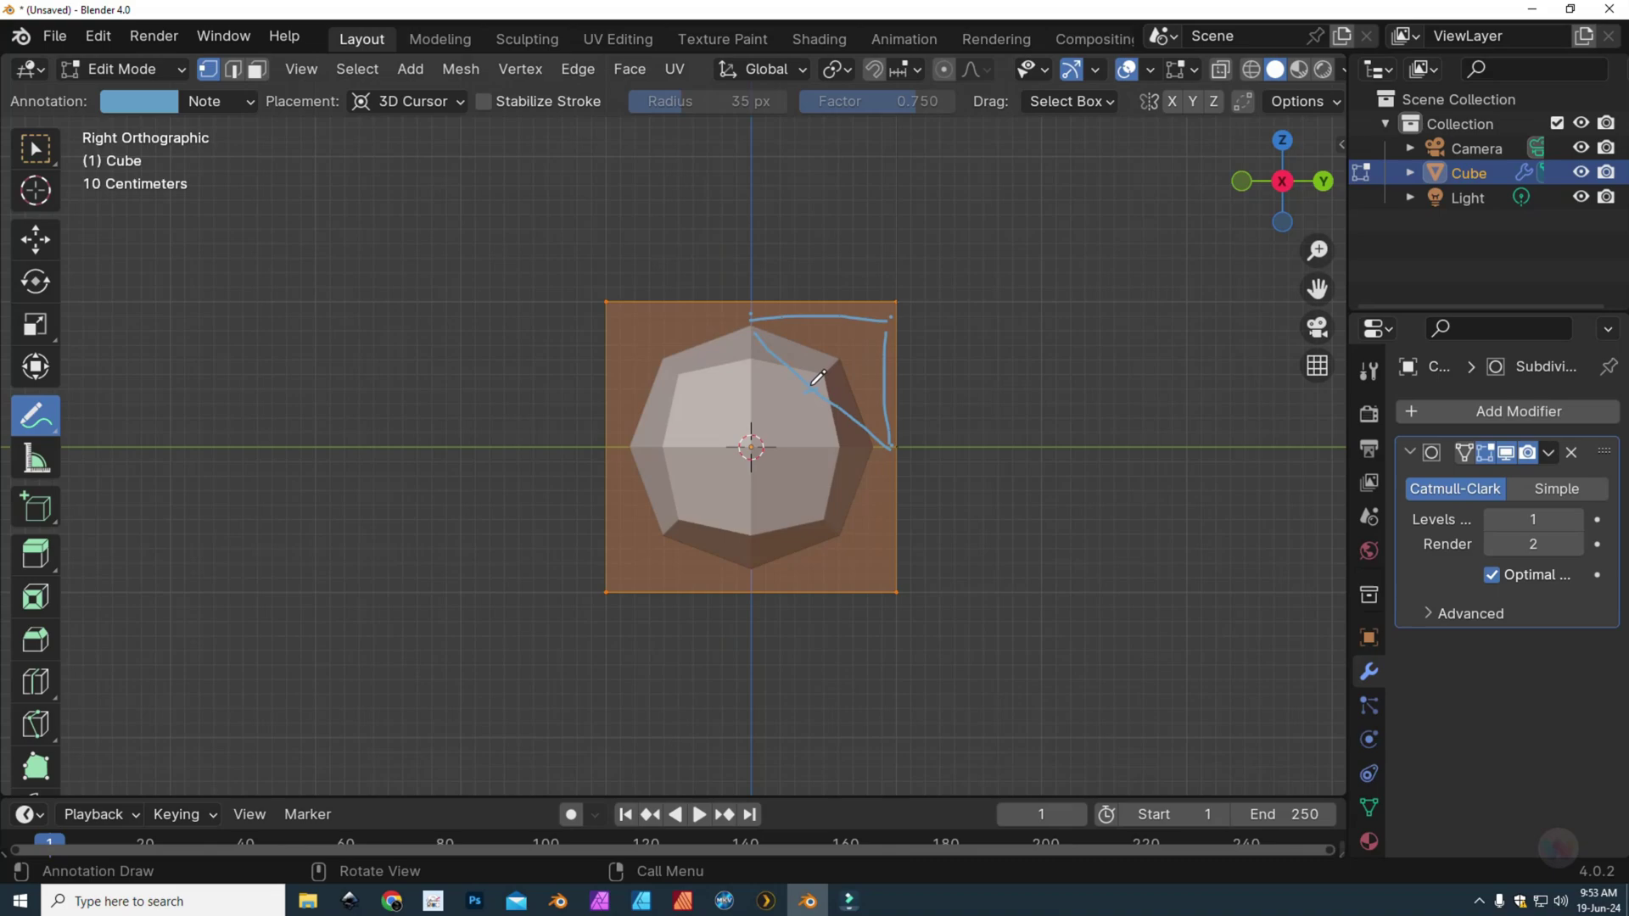
left_click_drag(813, 379, 821, 394)
left_click_drag(903, 312, 894, 339)
mouse_move(756, 327)
left_mouse_down()
mouse_move(845, 357)
mouse_move(892, 448)
left_mouse_up()
left_click_drag(846, 384, 895, 450)
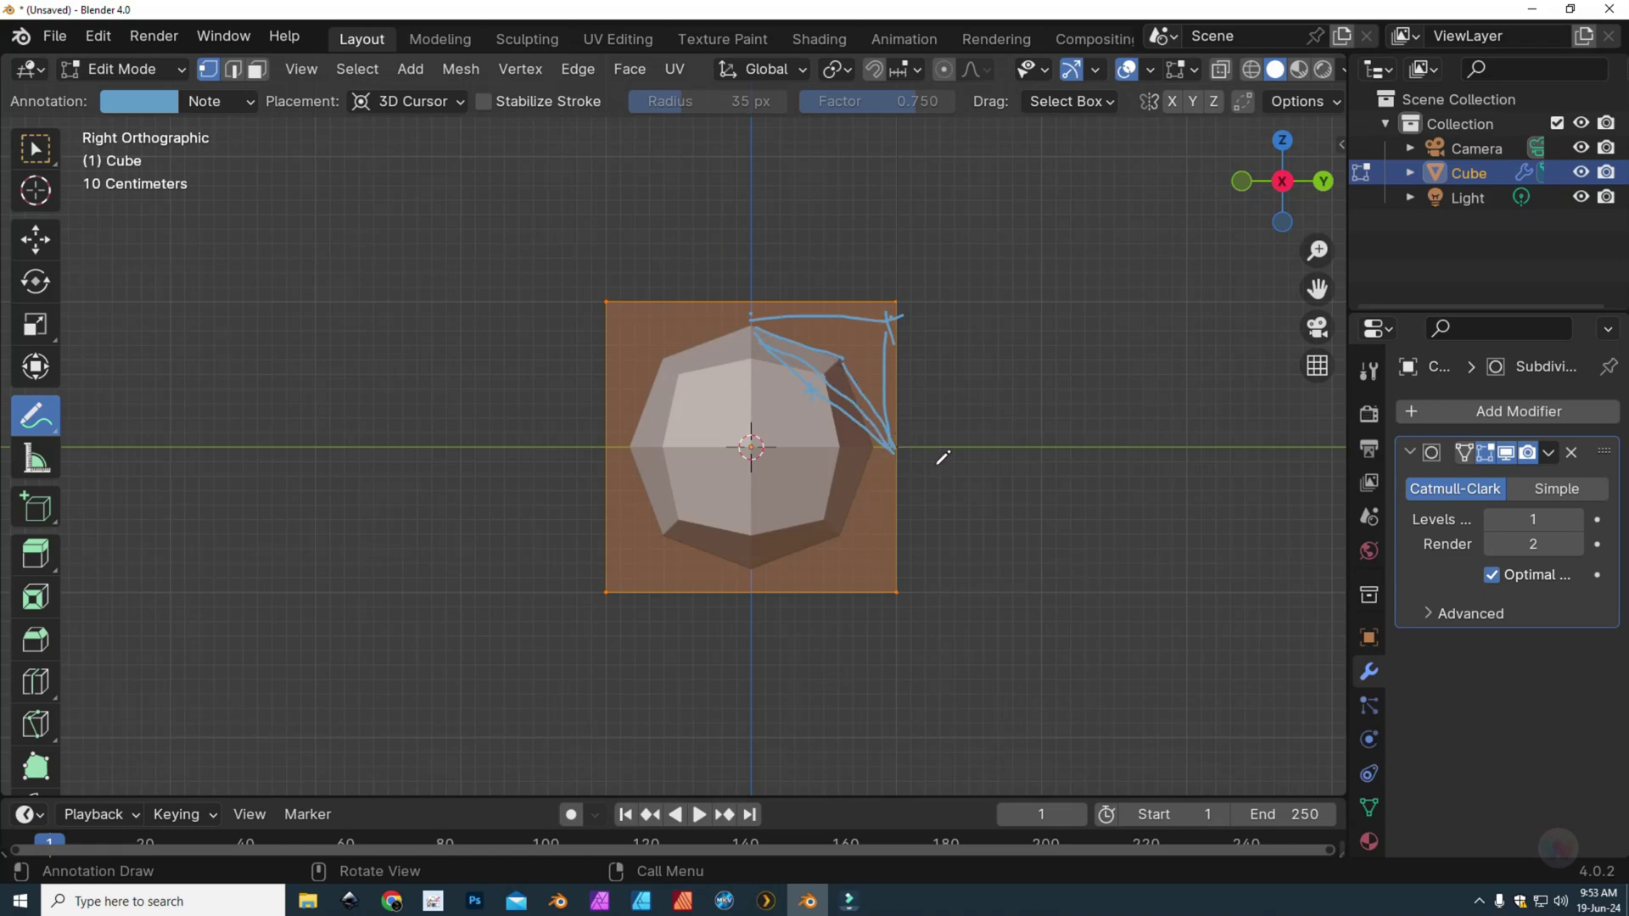
Step: Return to Object Mode and erase the annotation strokes around the subdivided cube
left_click(180, 74)
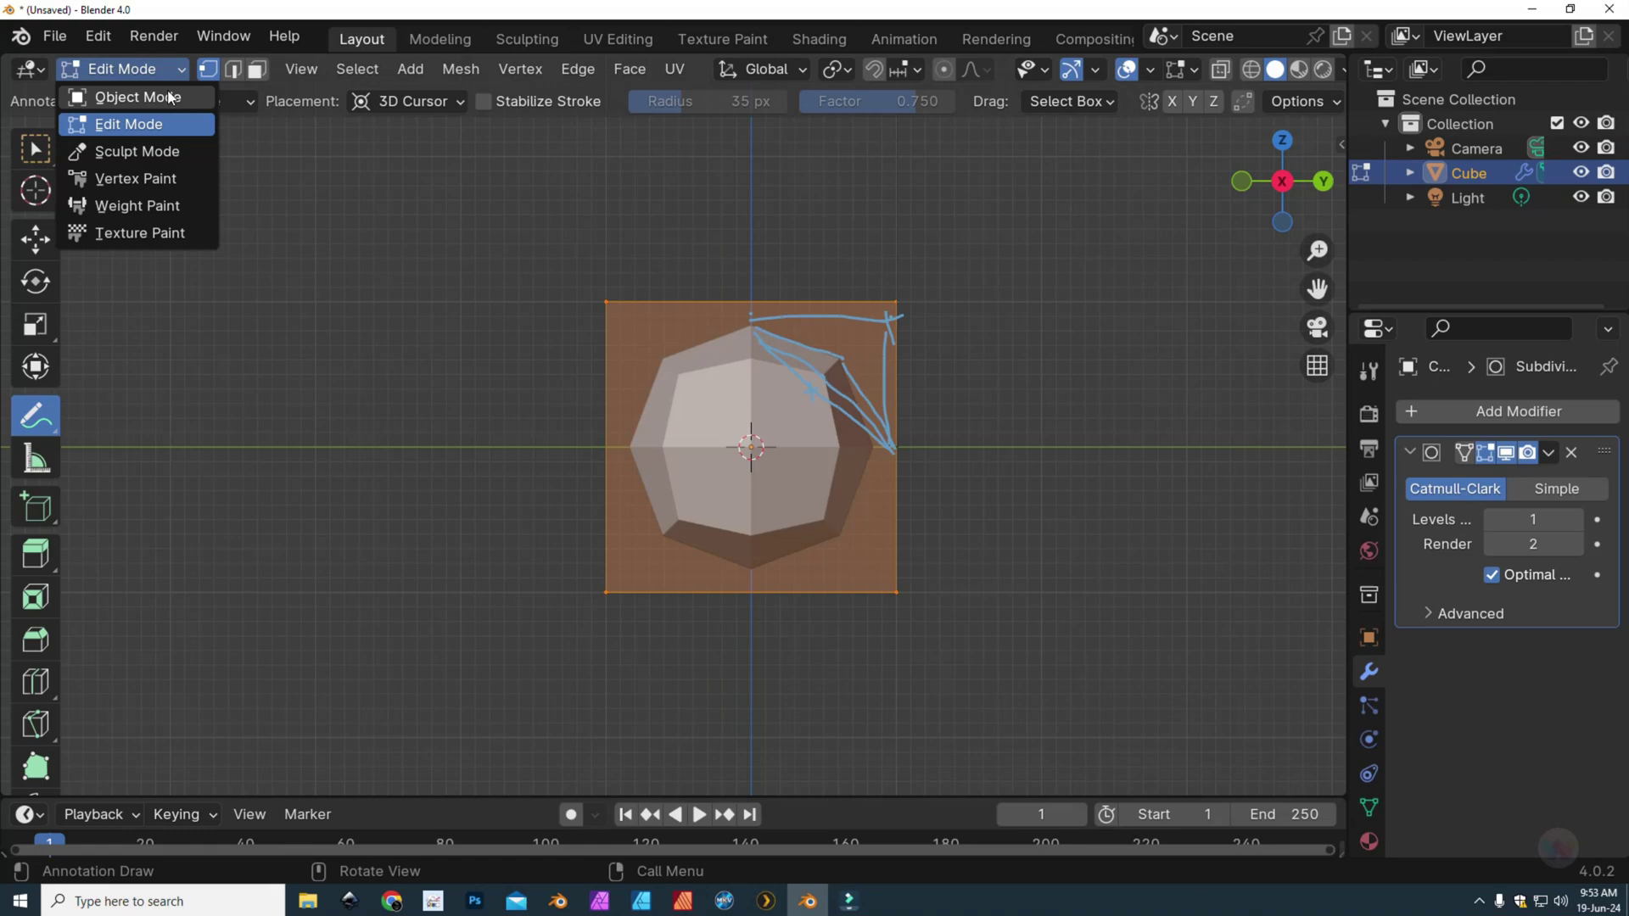
left_click(168, 91)
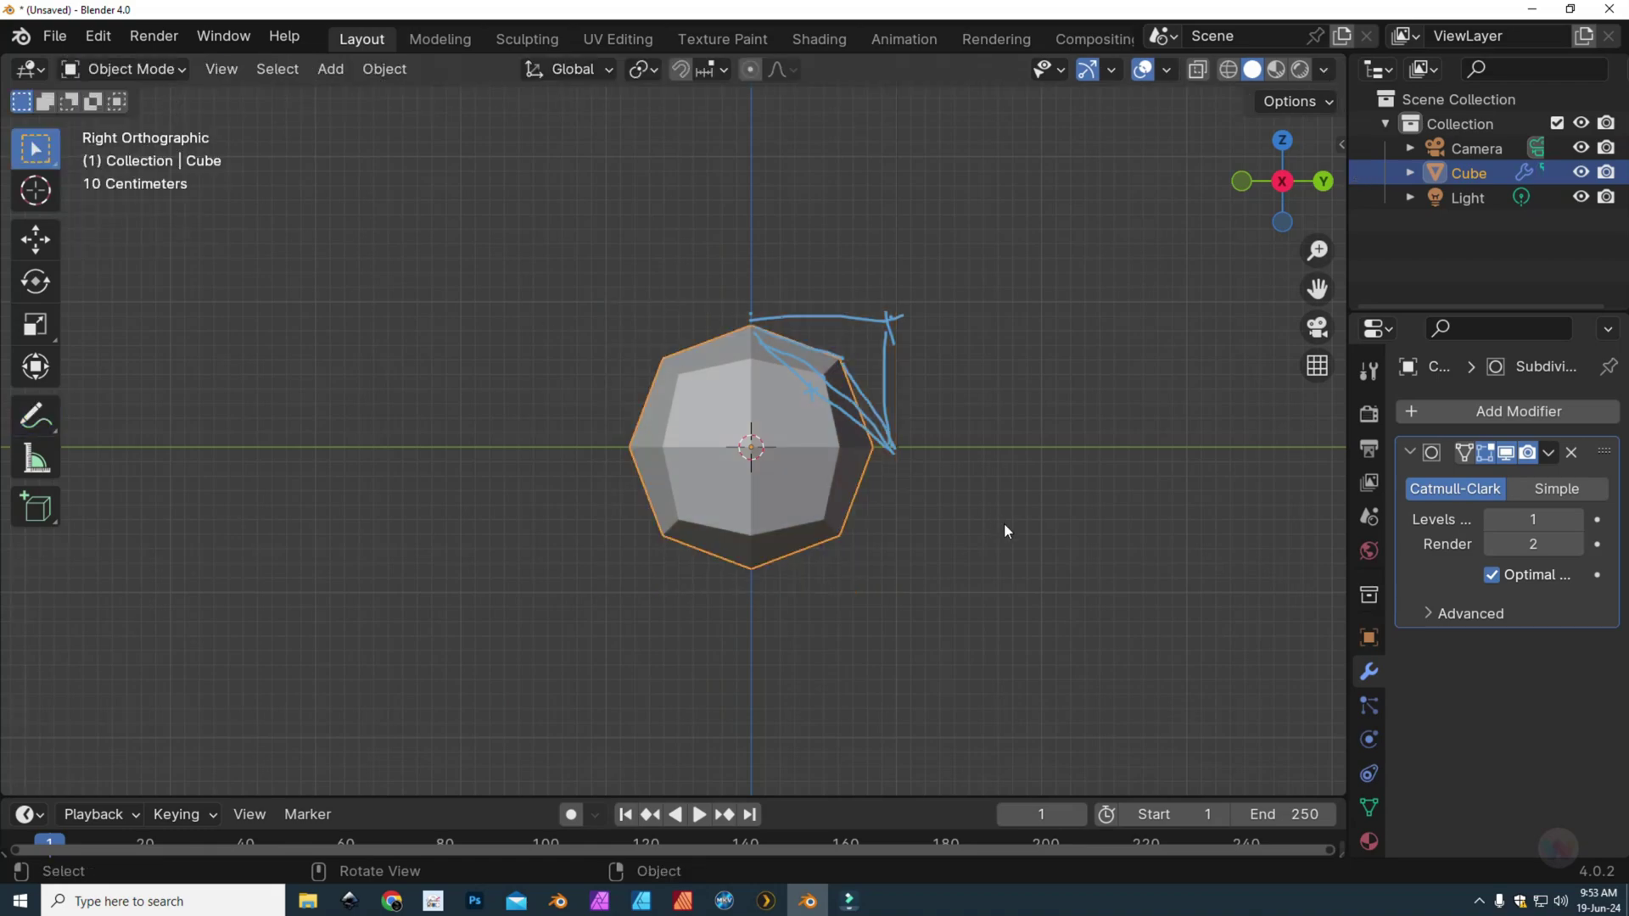
scroll(1005, 531, "up", 2, "shift")
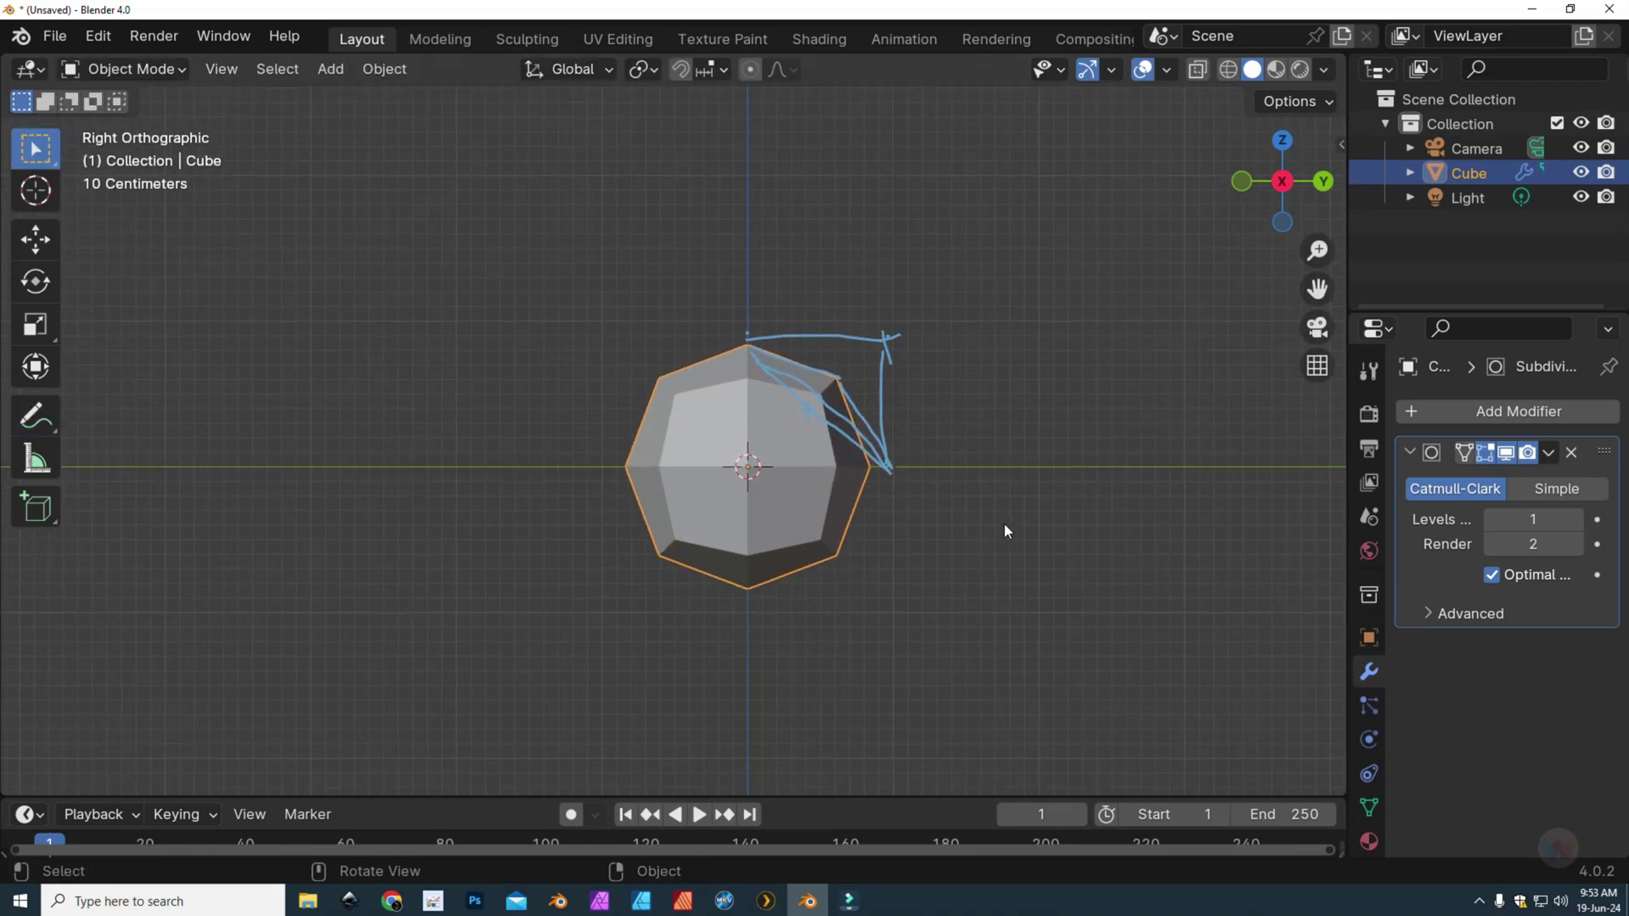
left_click(47, 421)
left_click_drag(48, 421, 178, 573)
mouse_move(897, 373)
left_mouse_down()
mouse_move(695, 372)
mouse_move(872, 405)
mouse_move(741, 411)
mouse_move(824, 473)
mouse_move(928, 491)
mouse_move(851, 454)
left_mouse_up()
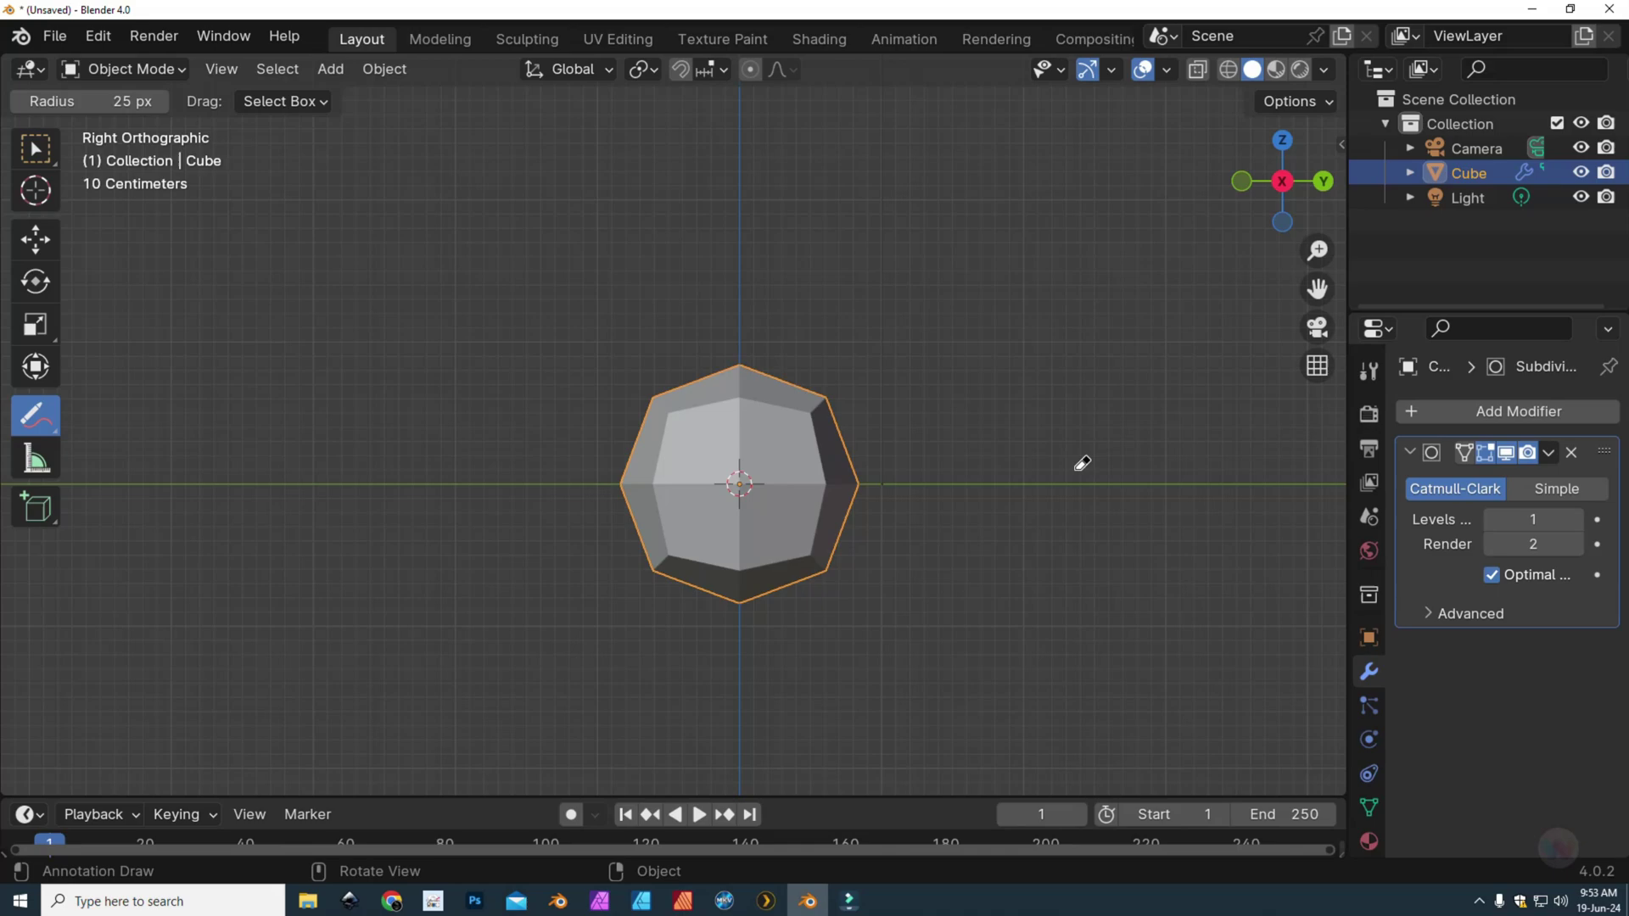
Step: From a perspective view, try the Subdivision Surface modifier's viewport levels at 6 and bring them down to 0
left_click_drag(1281, 185, 1311, 188)
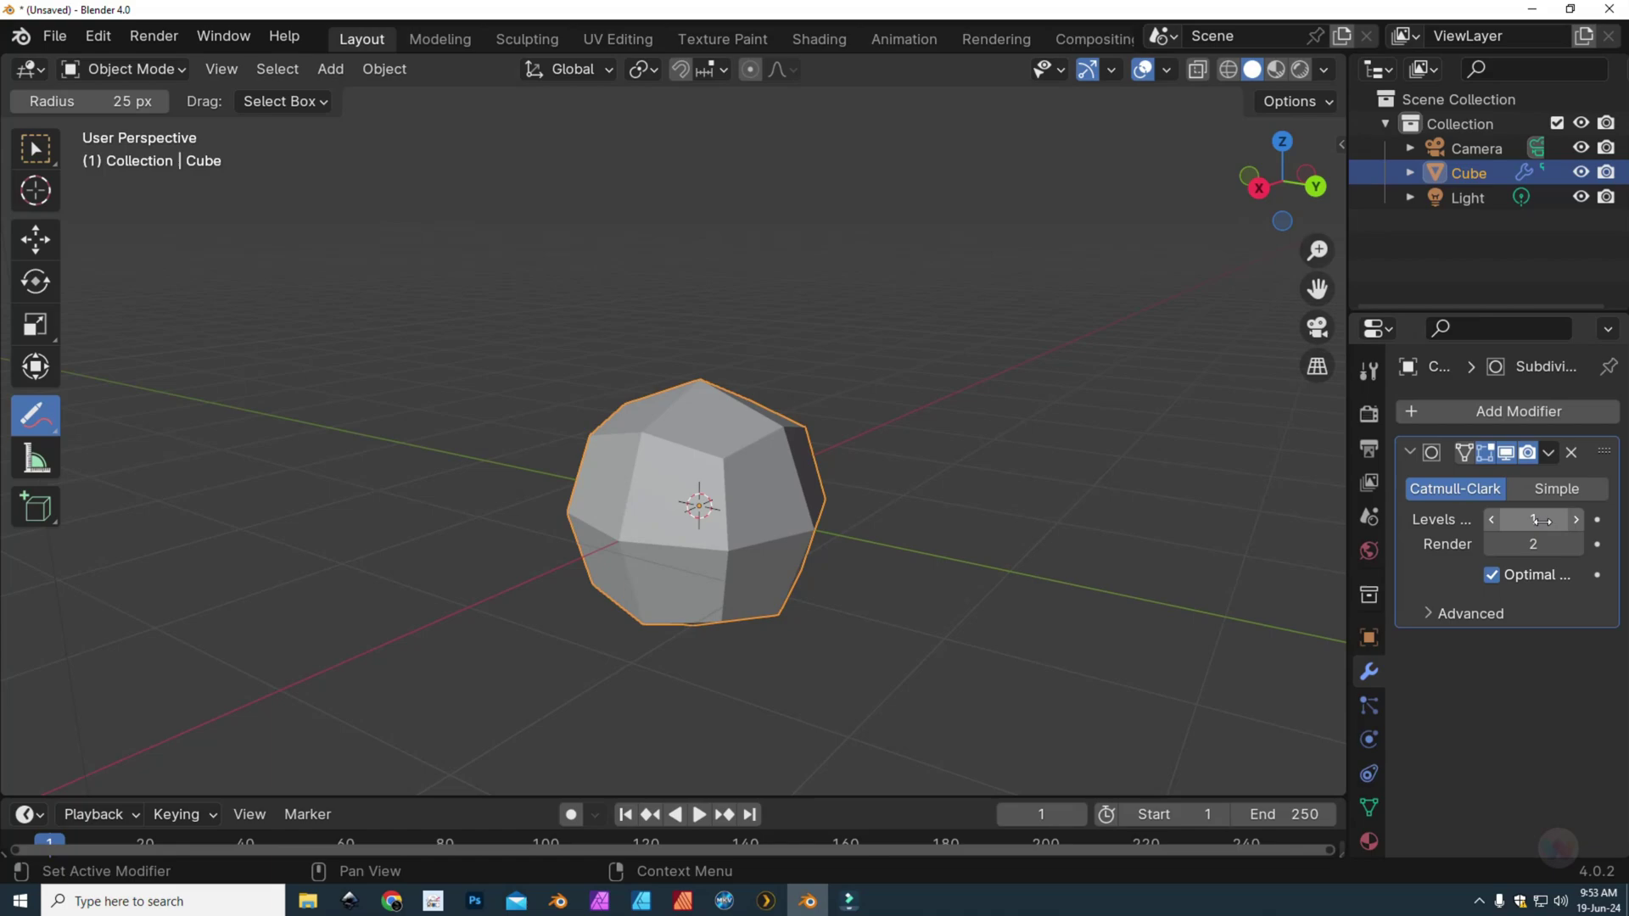
left_click_drag(1542, 520, 1601, 520)
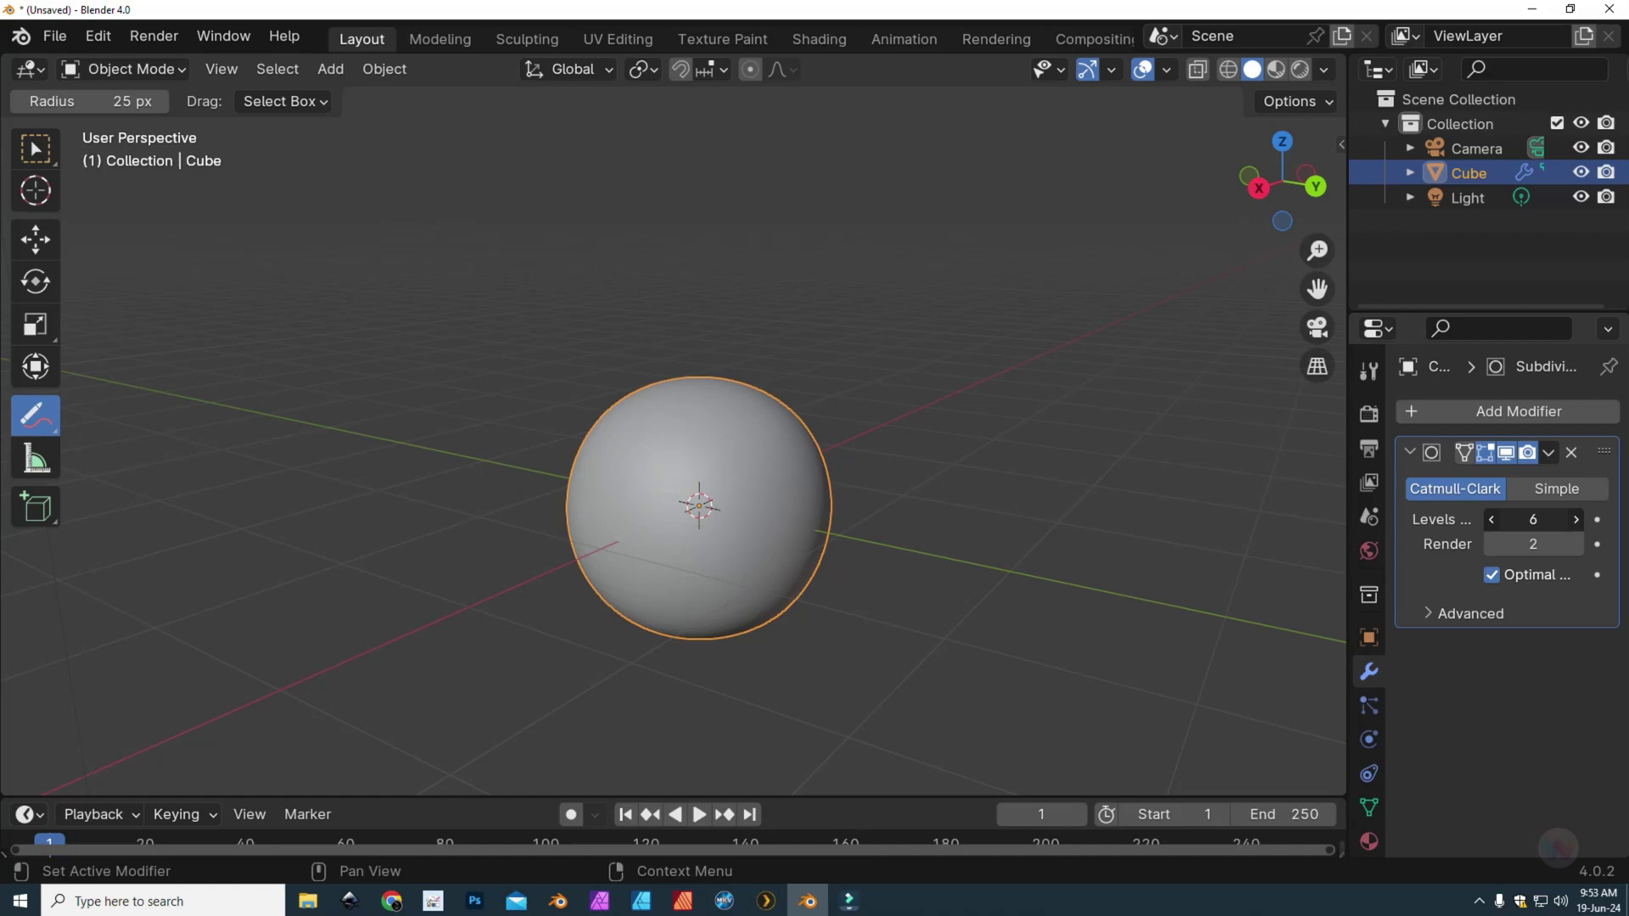
left_click_drag(1584, 520, 1482, 521)
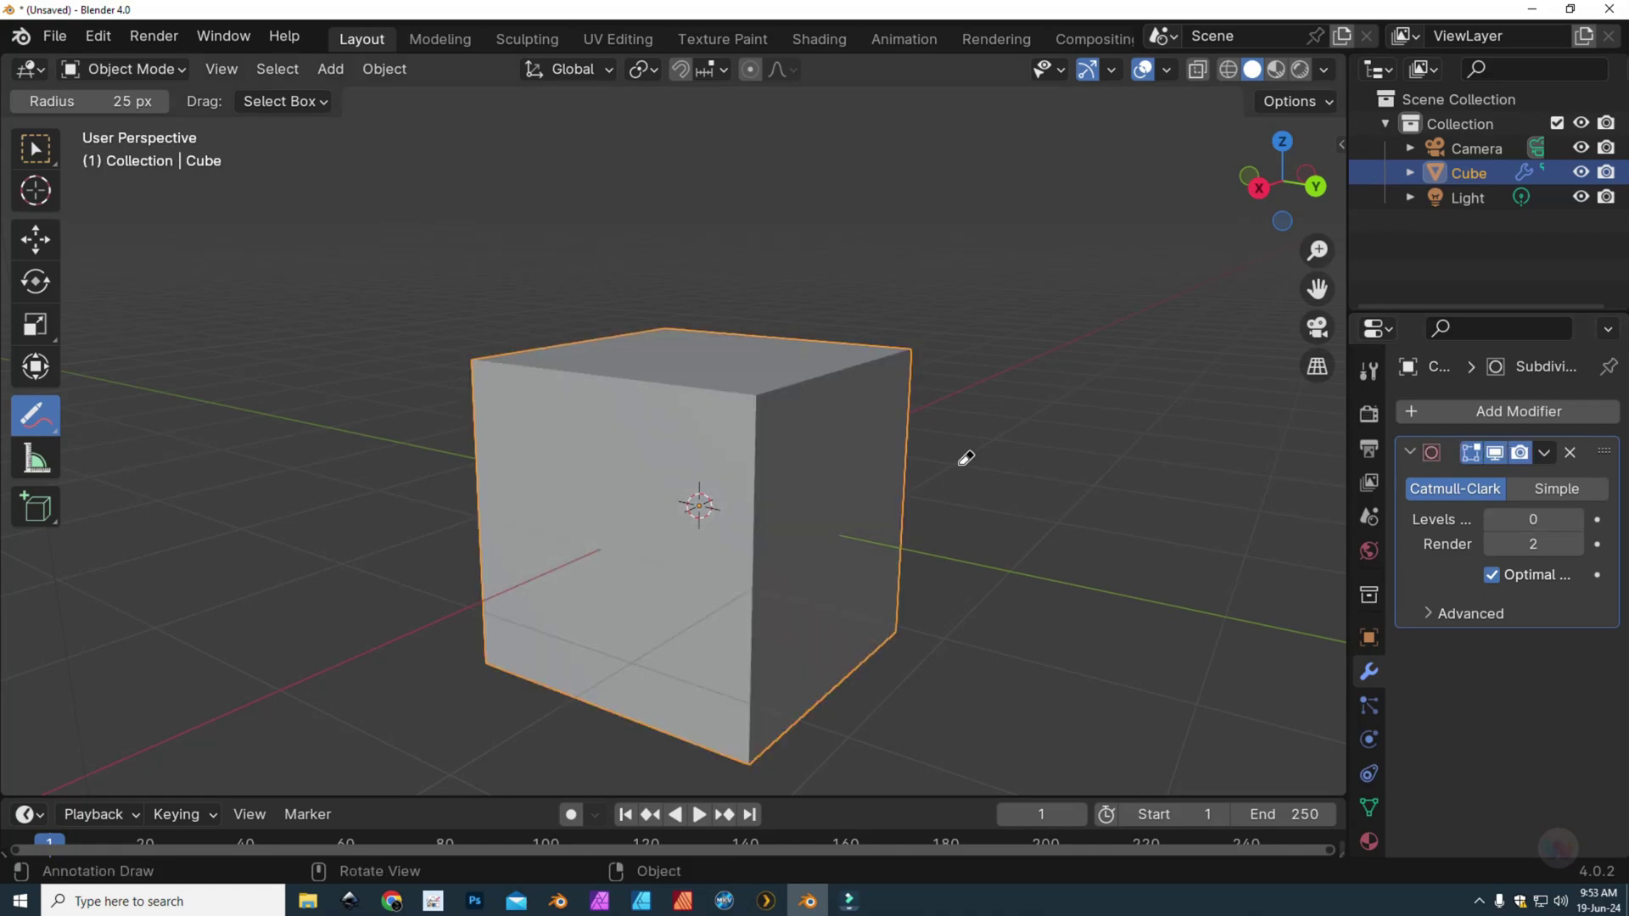